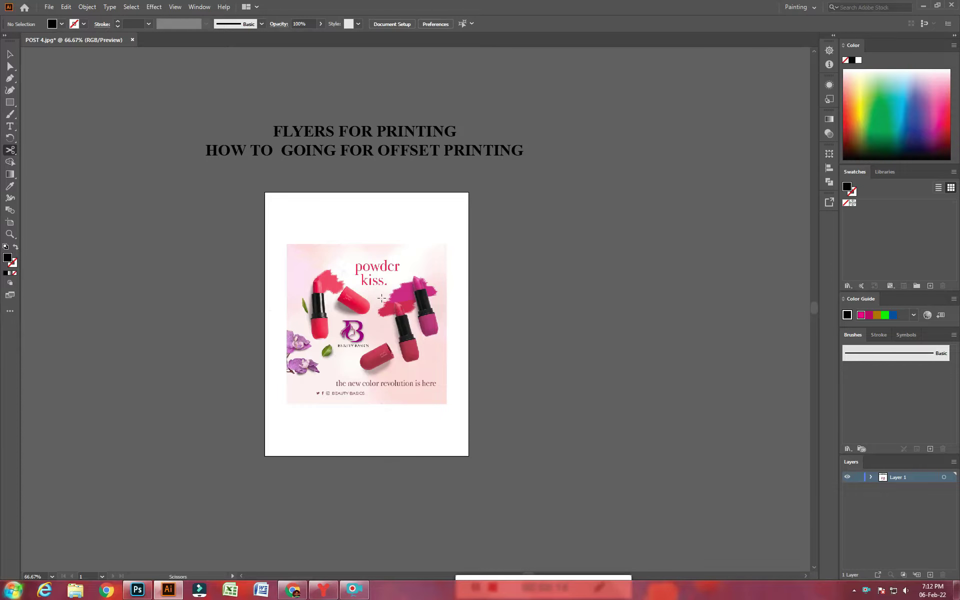
- Switch to outline view and move the flyer image off the artboard to its right, at about X 1230 pt, Y 177 pt
{"action": "key", "text": "v"}
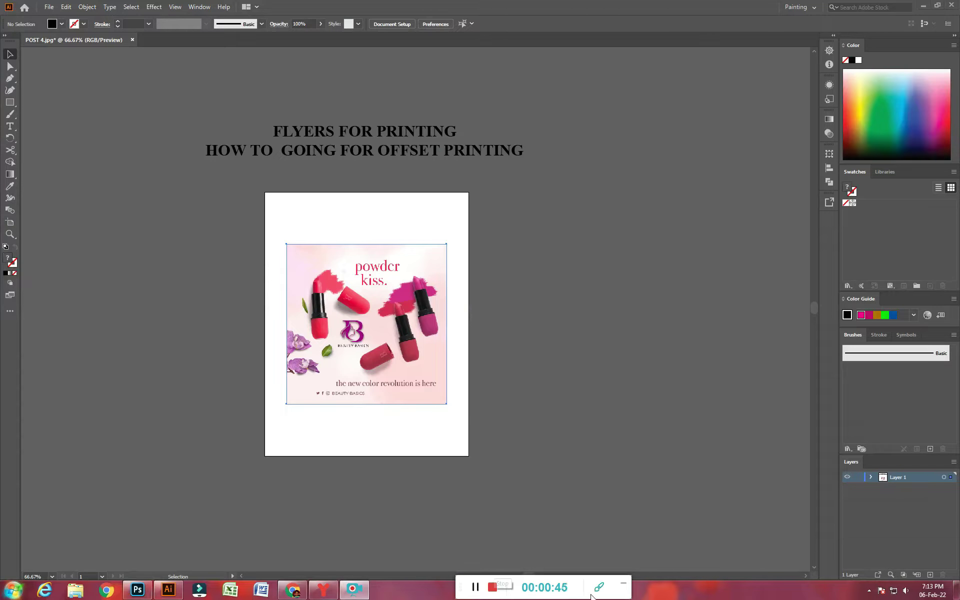
{"action": "left_click", "coordinate": [444, 399]}
{"action": "key", "text": "ctrl+y"}
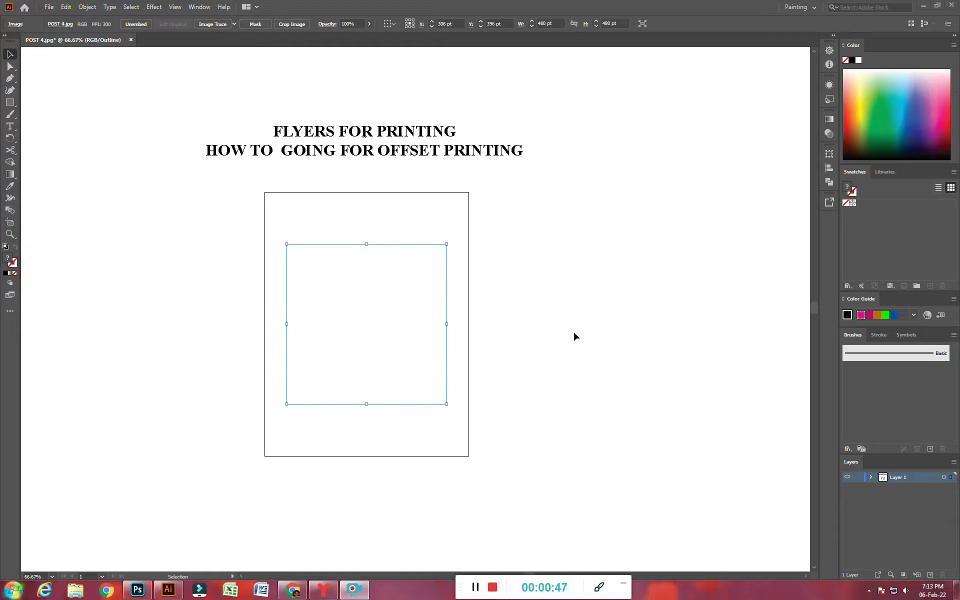
{"action": "key", "text": "space"}
{"action": "left_click_drag", "start_coordinate": [581, 305], "coordinate": [274, 334]}
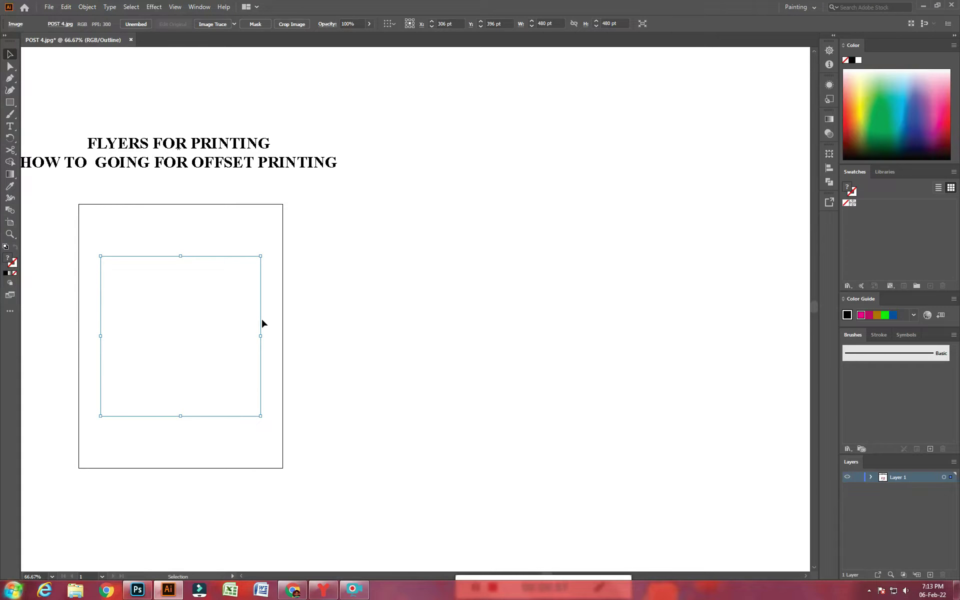
{"action": "left_click_drag", "start_coordinate": [263, 325], "coordinate": [568, 252]}
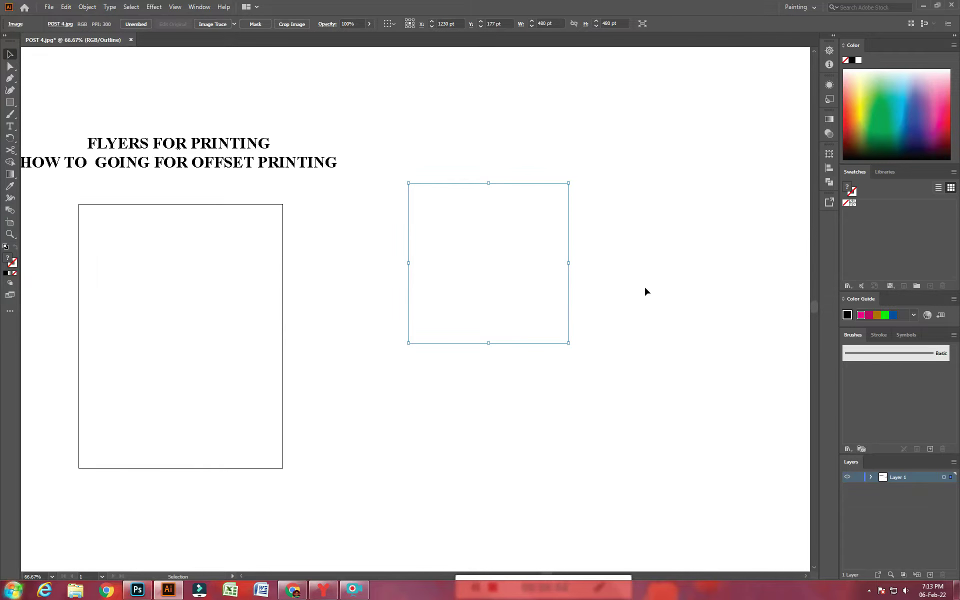
{"action": "left_click", "coordinate": [617, 278]}
{"action": "left_click_drag", "start_coordinate": [617, 276], "coordinate": [490, 317]}
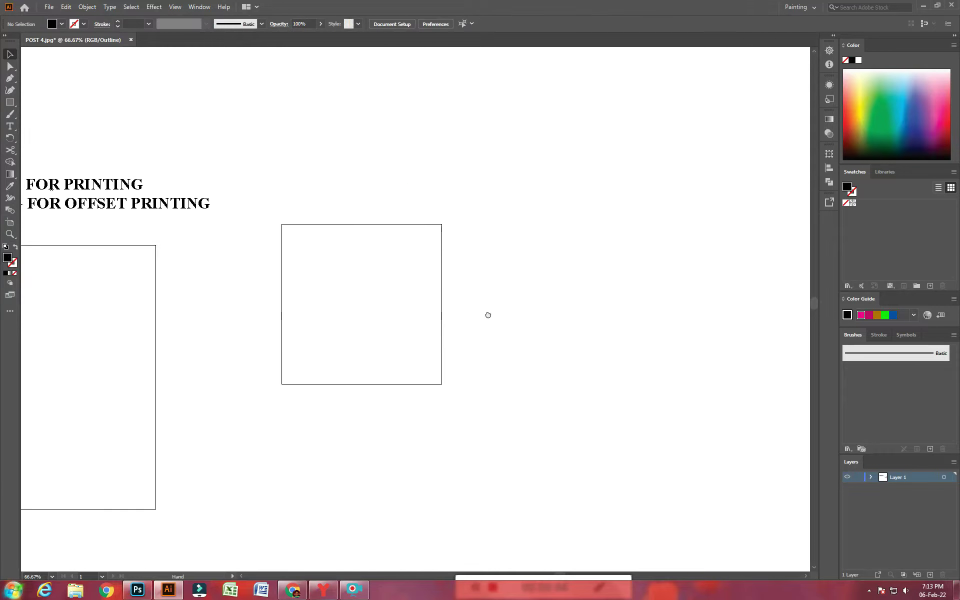
- Show the rulers and set the document units to millimetres
{"action": "left_click_drag", "start_coordinate": [427, 250], "coordinate": [469, 287]}
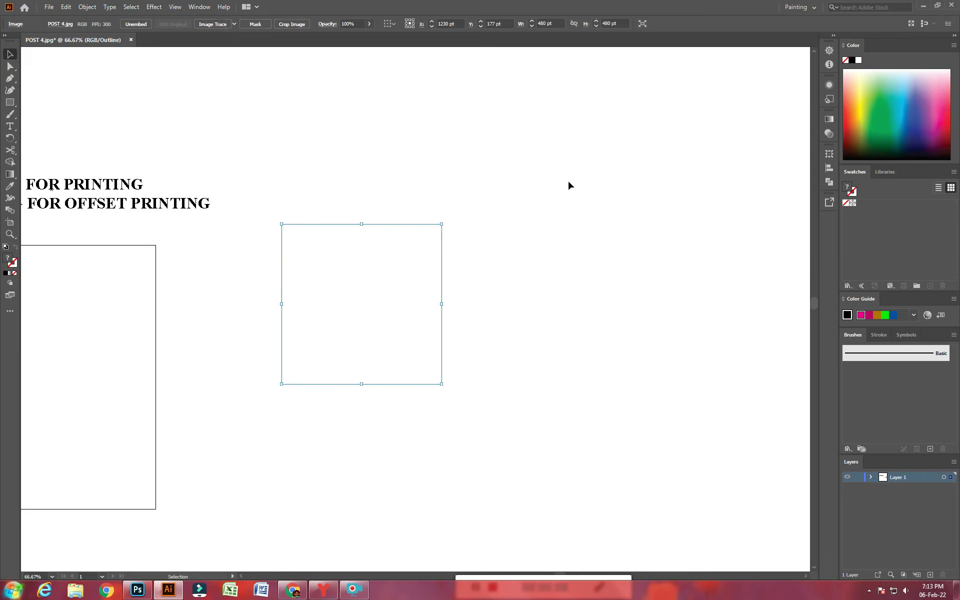
{"action": "key", "text": "ctrl"}
{"action": "key", "text": "ctrl+r"}
{"action": "right_click", "coordinate": [565, 46]}
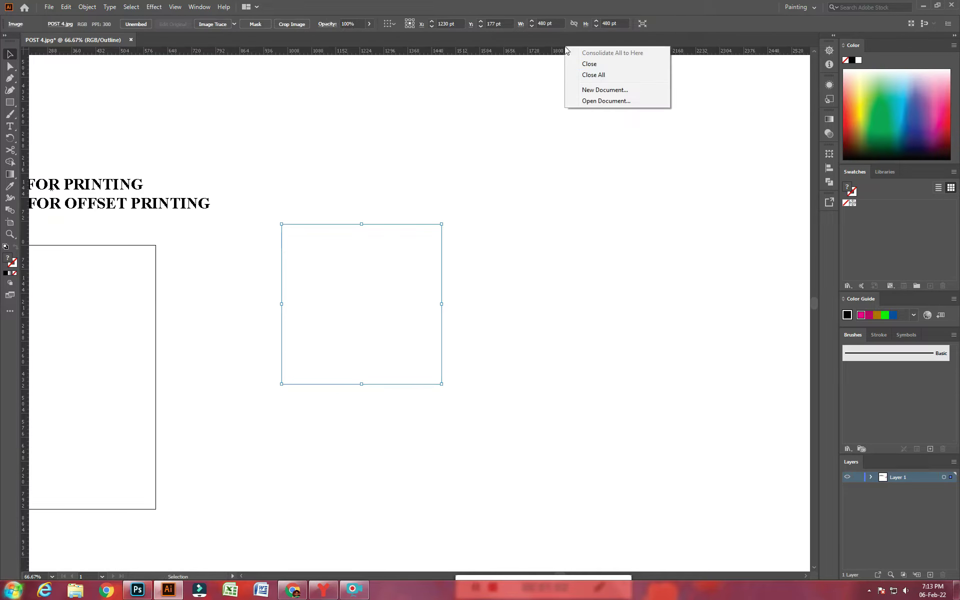
{"action": "left_click", "coordinate": [550, 53]}
{"action": "right_click", "coordinate": [552, 53]}
{"action": "left_click", "coordinate": [580, 82]}
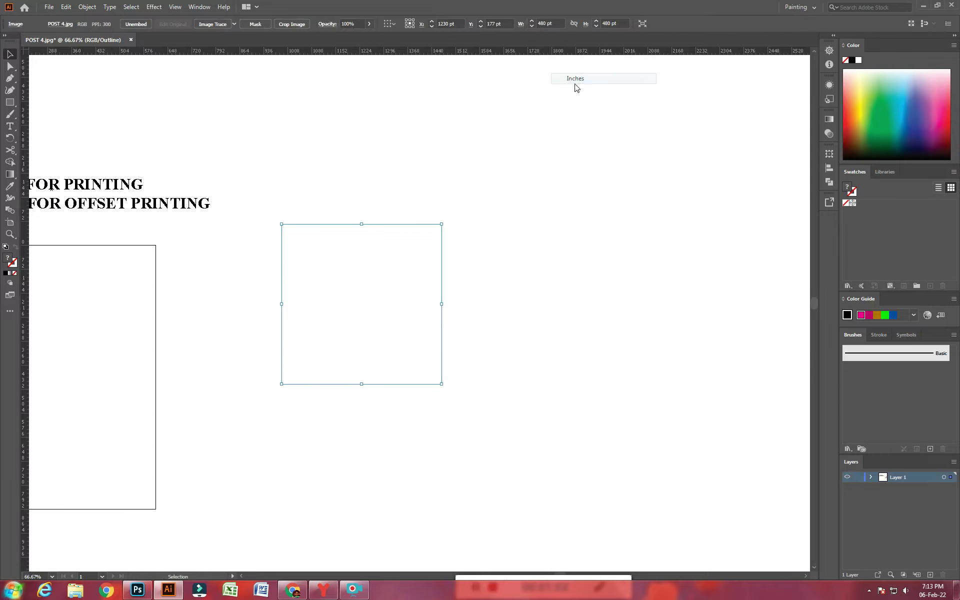
{"action": "right_click", "coordinate": [566, 54]}
{"action": "left_click", "coordinate": [579, 93]}
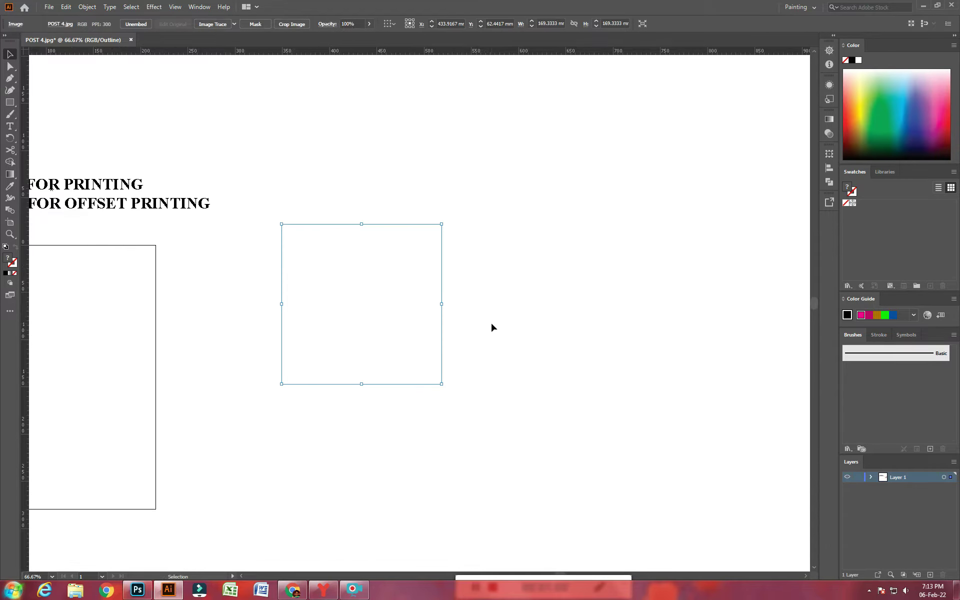
- Duplicate the flyer with the Move command, offset 174 mm horizontally and 0 mm vertically
{"action": "key", "text": "ctrl"}
{"action": "key", "text": "ctrl+shift+m"}
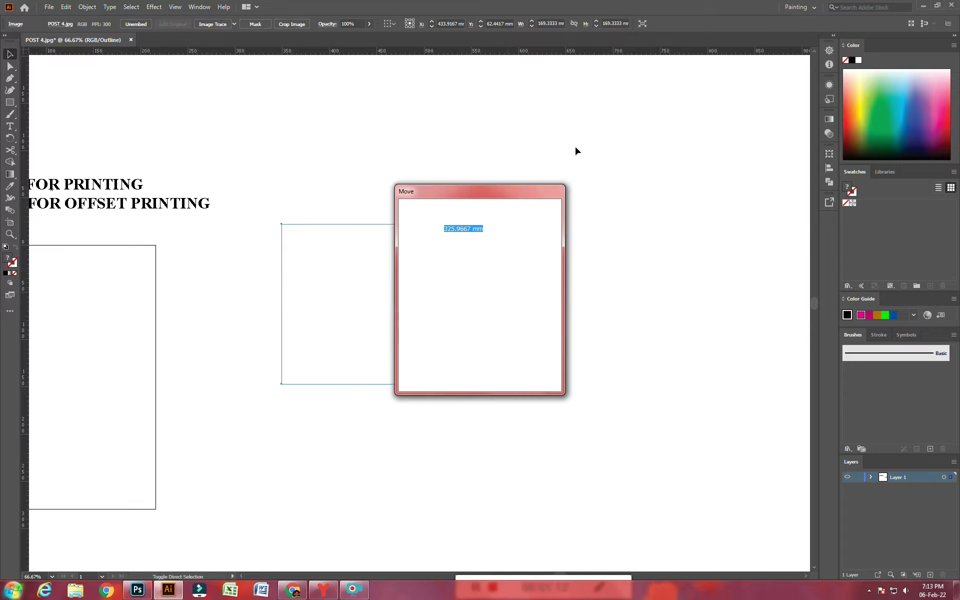
{"action": "type", "text": "174"}
{"action": "key", "text": "Tab"}
{"action": "type", "text": "0"}
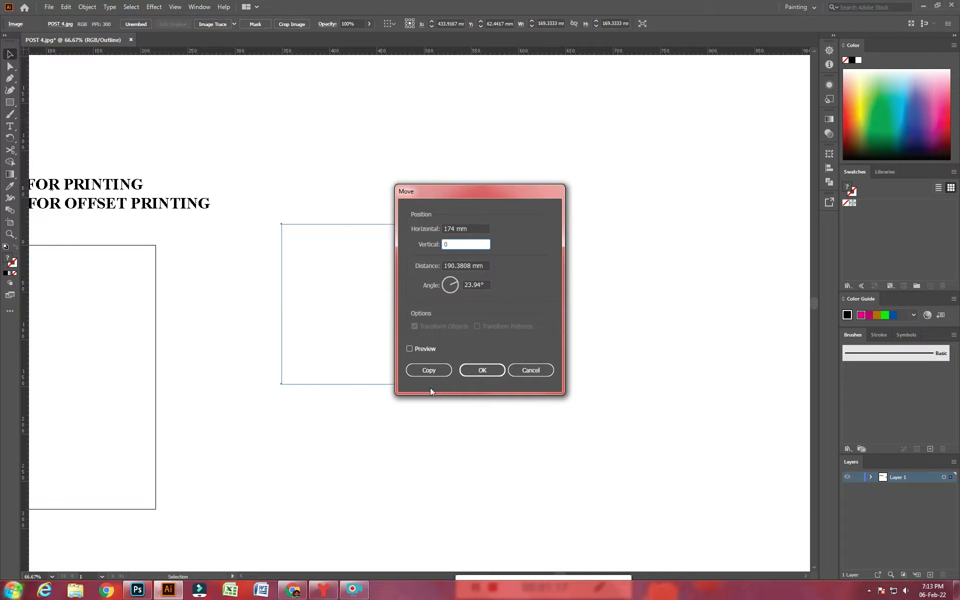
{"action": "left_click", "coordinate": [437, 370]}
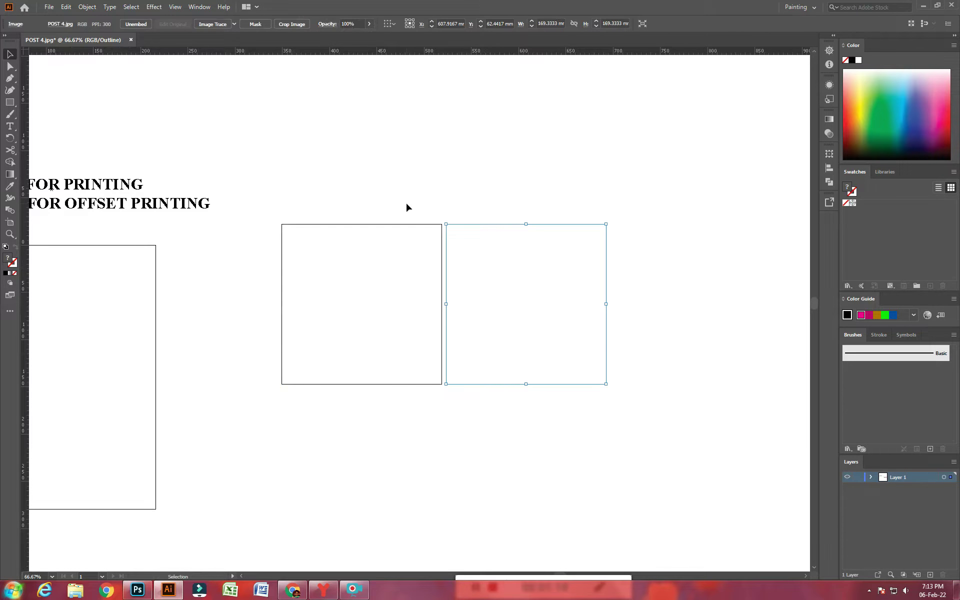
- Select both flyers and copy them with the Move command, offset 0 mm horizontally and 174 mm vertically
{"action": "left_click", "coordinate": [367, 224], "text": "shift"}
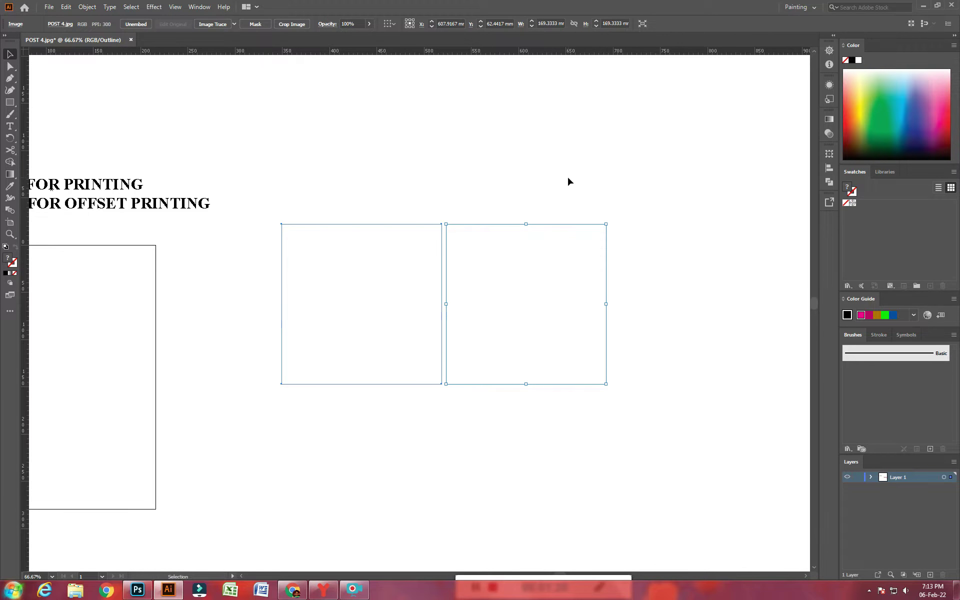
{"action": "key", "text": "Return"}
{"action": "type", "text": "0"}
{"action": "key", "text": "Tab"}
{"action": "type", "text": "12"}
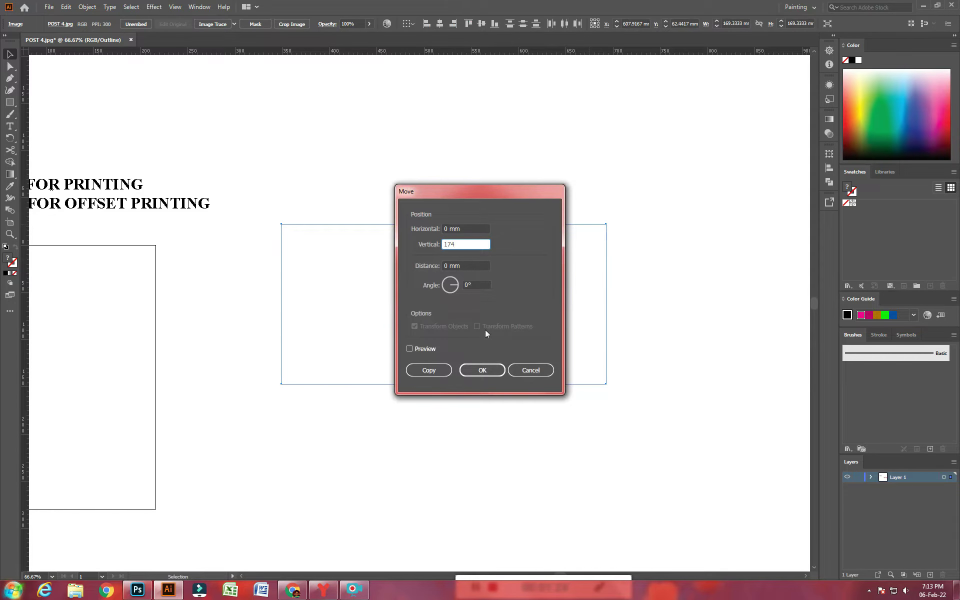
{"action": "left_click", "coordinate": [435, 373]}
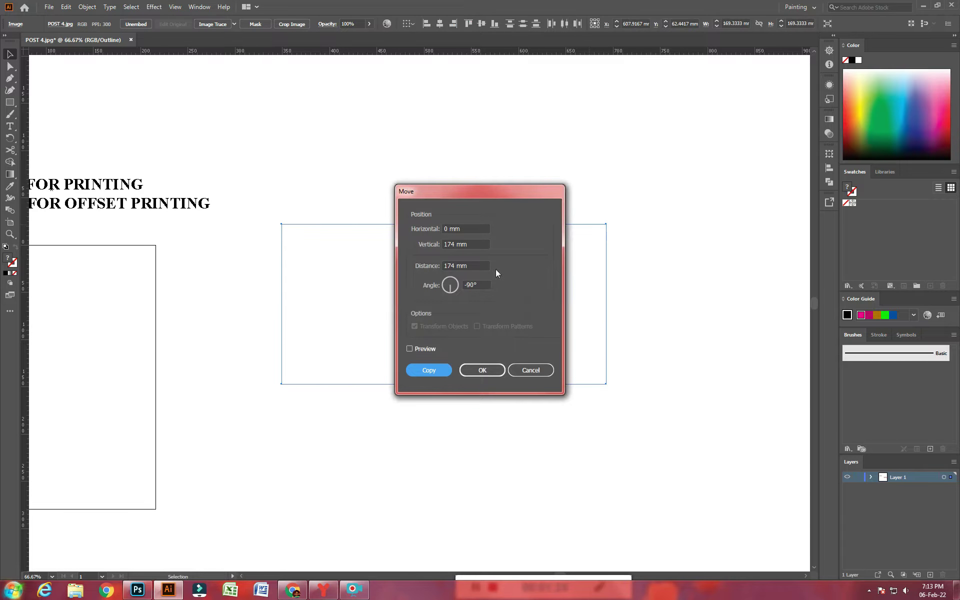
{"action": "left_click", "coordinate": [442, 370]}
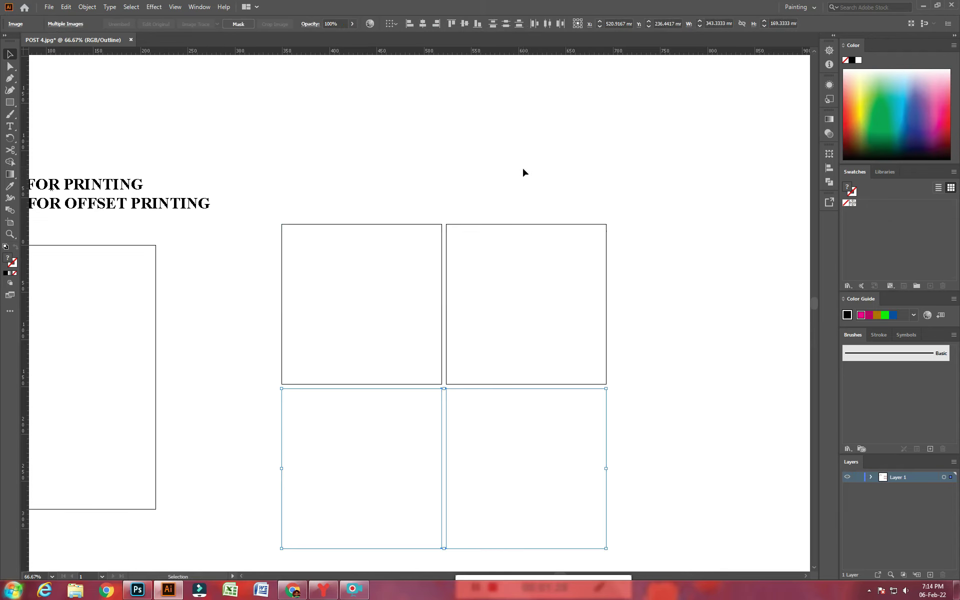
- Change the ruler units to inches and select all four flyers to check their overall size
{"action": "right_click", "coordinate": [545, 52]}
{"action": "left_click", "coordinate": [577, 81]}
{"action": "left_click_drag", "start_coordinate": [355, 177], "coordinate": [605, 528]}
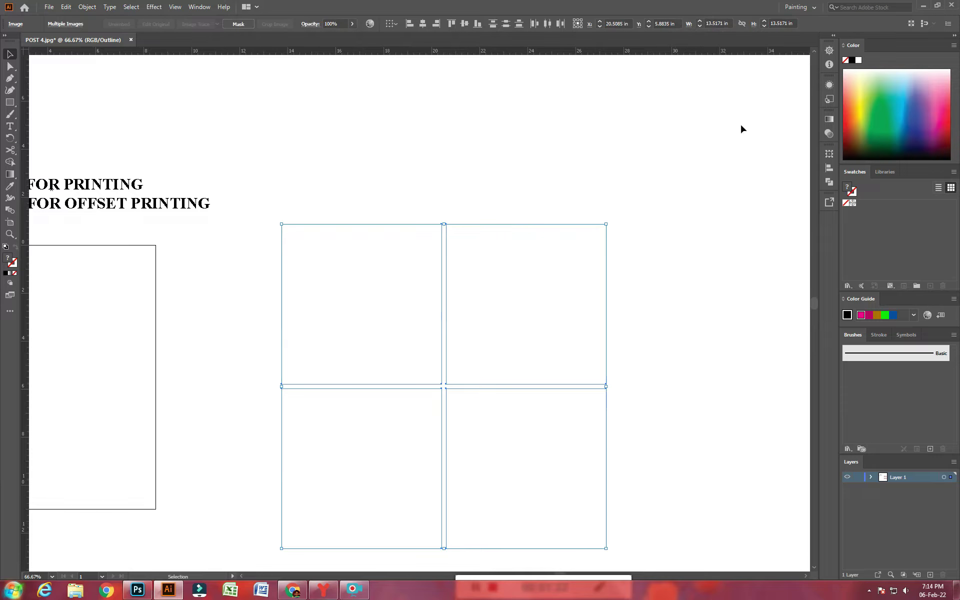
{"action": "left_click_drag", "start_coordinate": [670, 272], "coordinate": [670, 232]}
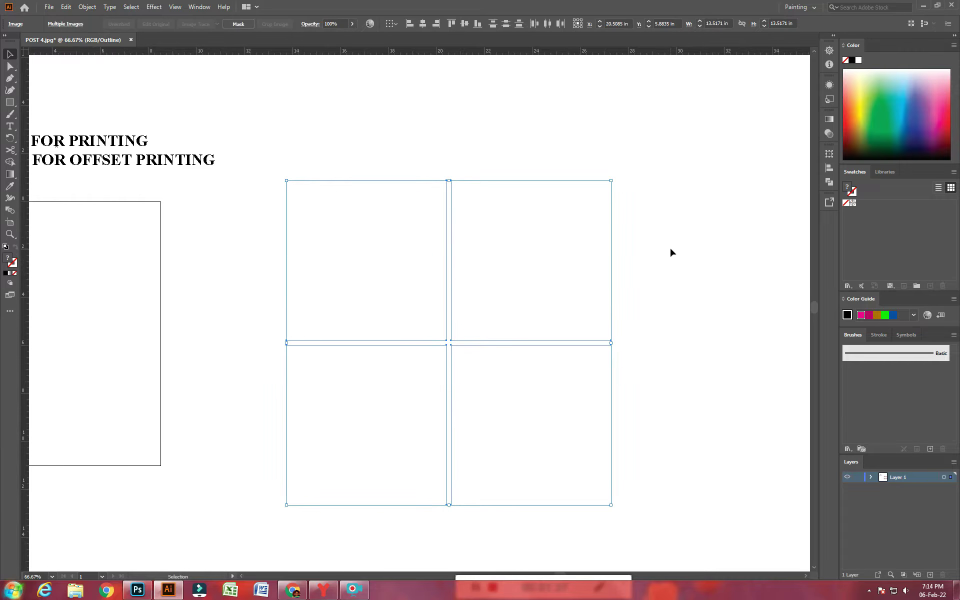
{"action": "left_click", "coordinate": [670, 246]}
{"action": "scroll", "coordinate": [670, 235], "scroll_direction": "down", "scroll_amount": 1}
- Draw a vertical crop mark line about 0.23 in long just above the top-left flyer
{"action": "key", "text": "m"}
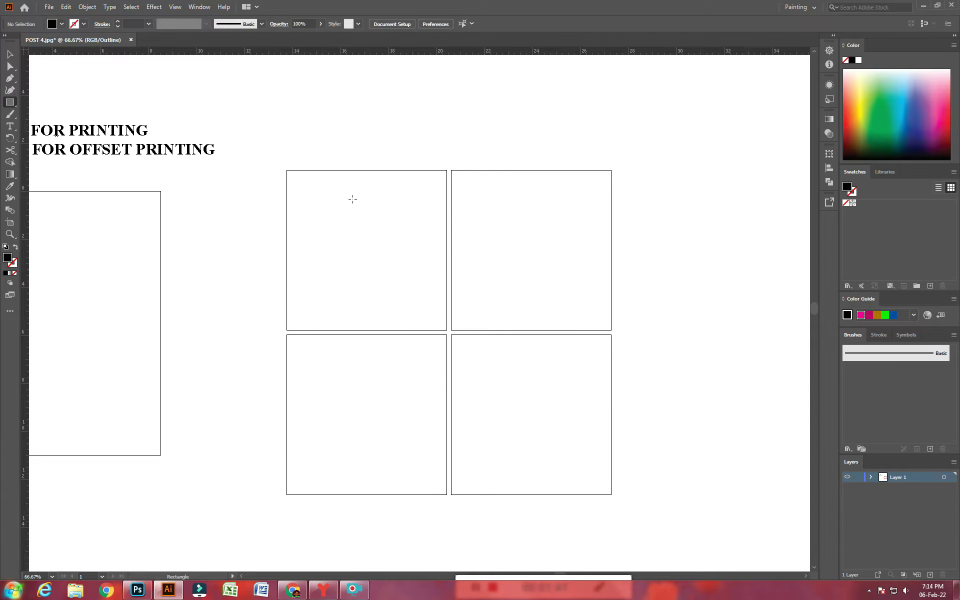
{"action": "key", "text": "v"}
{"action": "left_click_drag", "start_coordinate": [489, 150], "coordinate": [509, 214]}
{"action": "left_click", "coordinate": [428, 127]}
{"action": "key", "text": "z"}
{"action": "left_click_drag", "start_coordinate": [252, 147], "coordinate": [448, 286]}
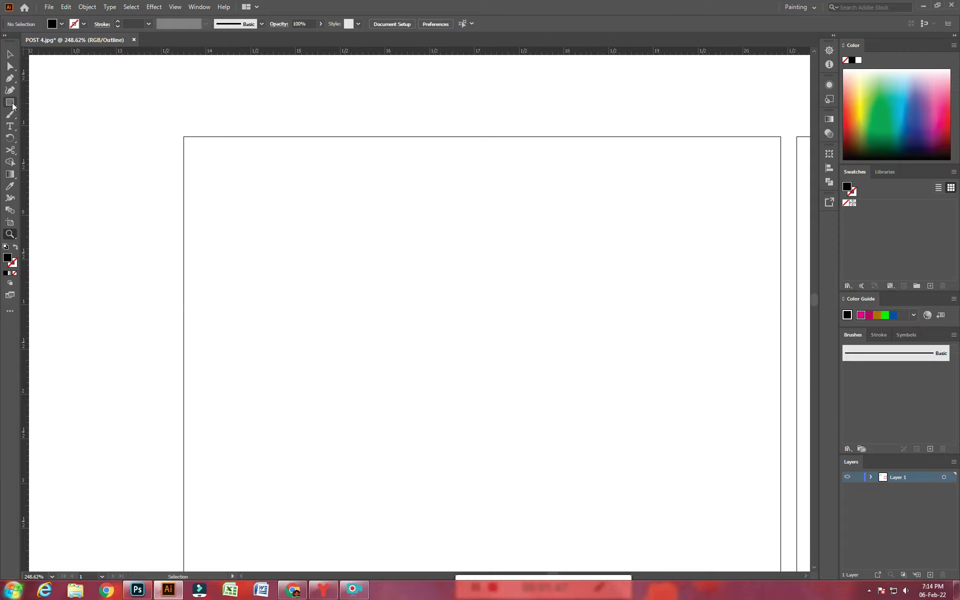
{"action": "left_click_drag", "start_coordinate": [9, 102], "coordinate": [98, 159]}
{"action": "key", "text": "backslash"}
{"action": "scroll", "coordinate": [281, 270], "scroll_direction": "up", "scroll_amount": 4}
{"action": "scroll", "coordinate": [281, 270], "scroll_direction": "left", "scroll_amount": 1}
{"action": "left_click_drag", "start_coordinate": [249, 249], "coordinate": [249, 228]}
{"action": "key", "text": "v"}
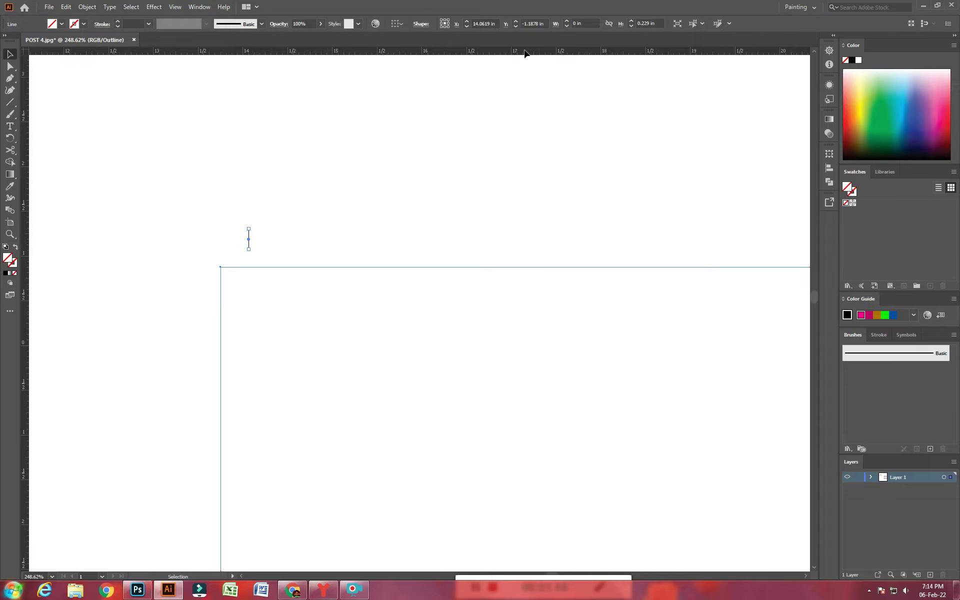
- Align the vertical crop mark with the left edge of the top-left flyer
{"action": "left_click_drag", "start_coordinate": [191, 206], "coordinate": [299, 313]}
{"action": "left_click", "coordinate": [157, 24]}
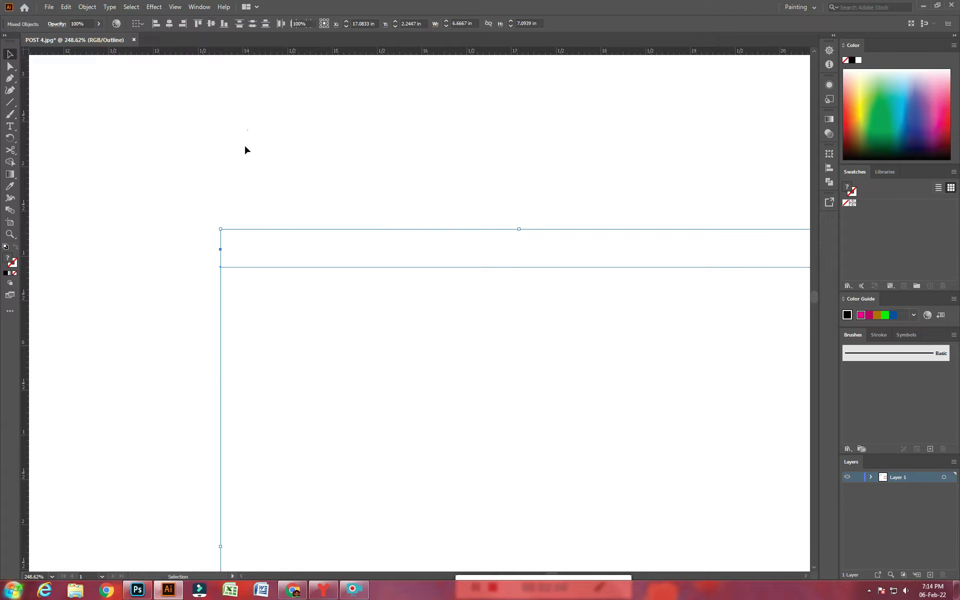
{"action": "left_click", "coordinate": [243, 146]}
{"action": "left_click_drag", "start_coordinate": [220, 239], "coordinate": [199, 274]}
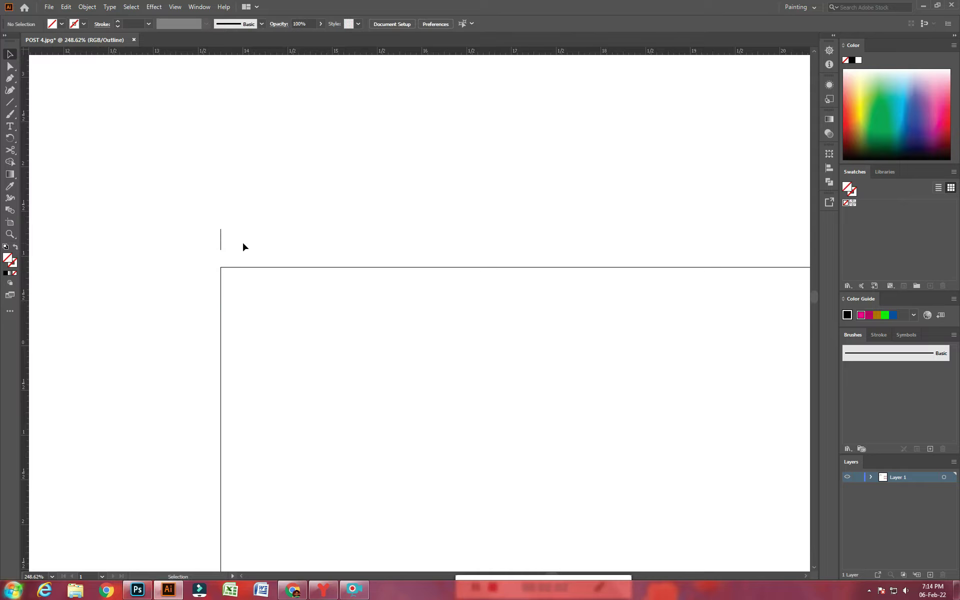
{"action": "left_click_drag", "start_coordinate": [209, 231], "coordinate": [445, 217]}
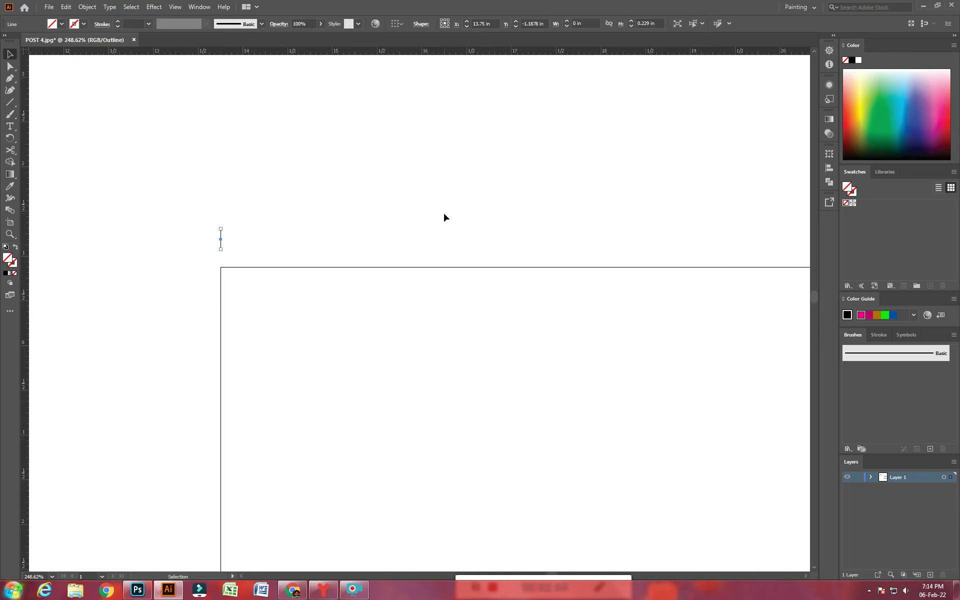
{"action": "left_click", "coordinate": [313, 218]}
- Copy the vertical crop mark to just outside the top-left flyer's left edge and rotate the copy 90°
{"action": "key", "text": "z"}
{"action": "left_click", "coordinate": [355, 342], "text": "alt"}
{"action": "left_click", "coordinate": [443, 307], "text": "alt"}
{"action": "left_click_drag", "start_coordinate": [542, 251], "coordinate": [401, 208]}
{"action": "key", "text": "v"}
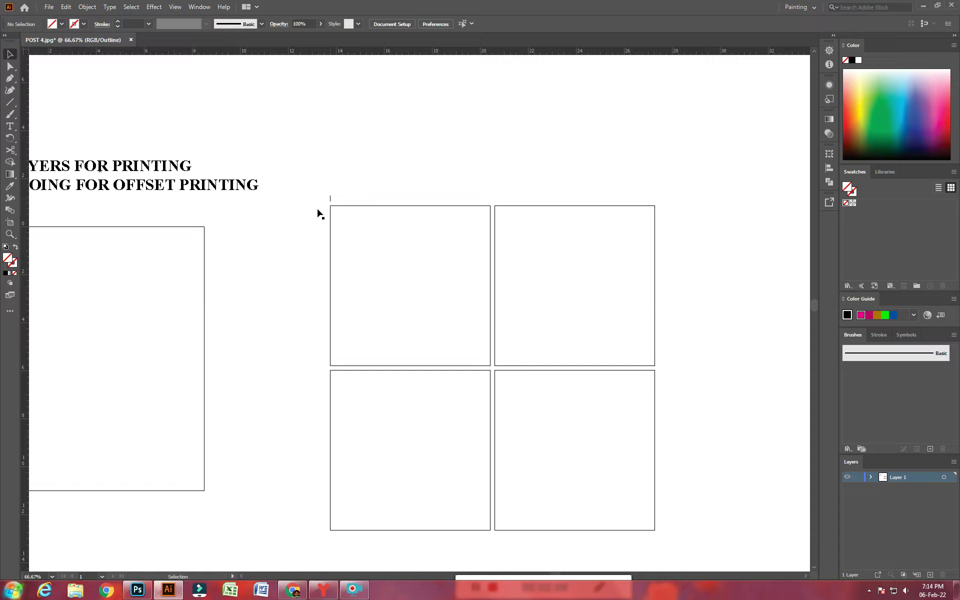
{"action": "left_click", "coordinate": [317, 222]}
{"action": "key", "text": "ctrl+z"}
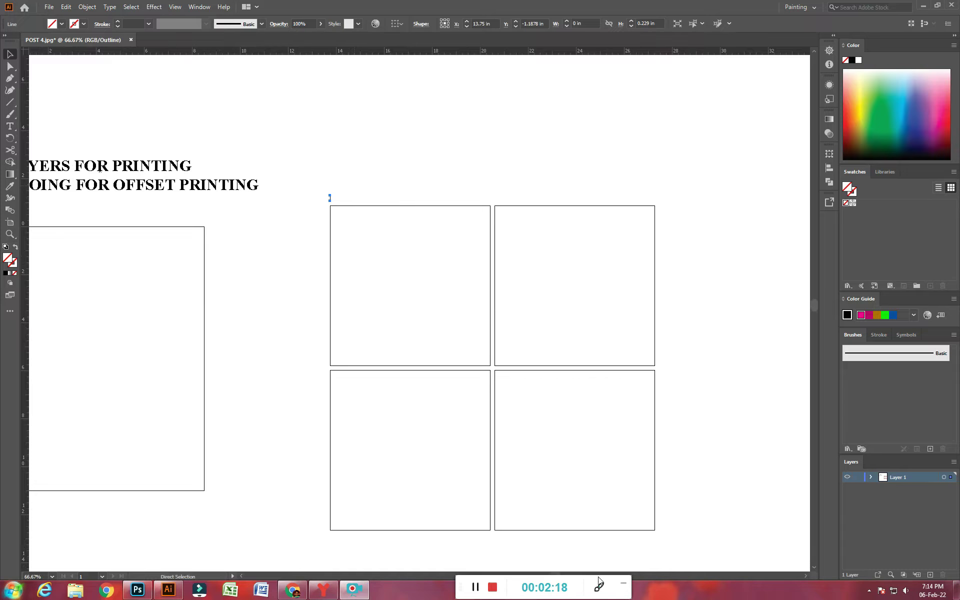
{"action": "left_click", "coordinate": [497, 589]}
{"action": "left_click", "coordinate": [349, 165]}
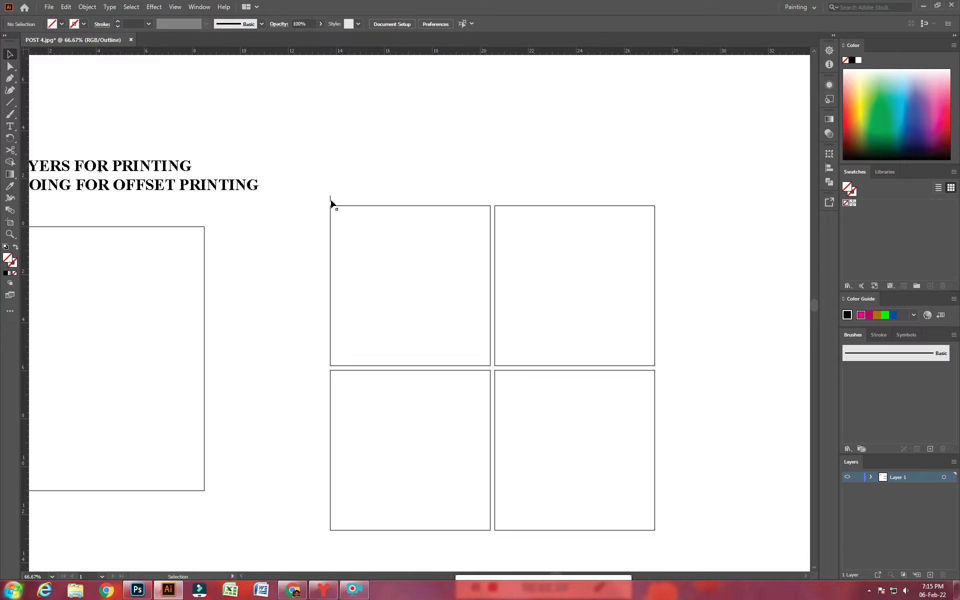
{"action": "left_click_drag", "start_coordinate": [330, 203], "coordinate": [318, 220]}
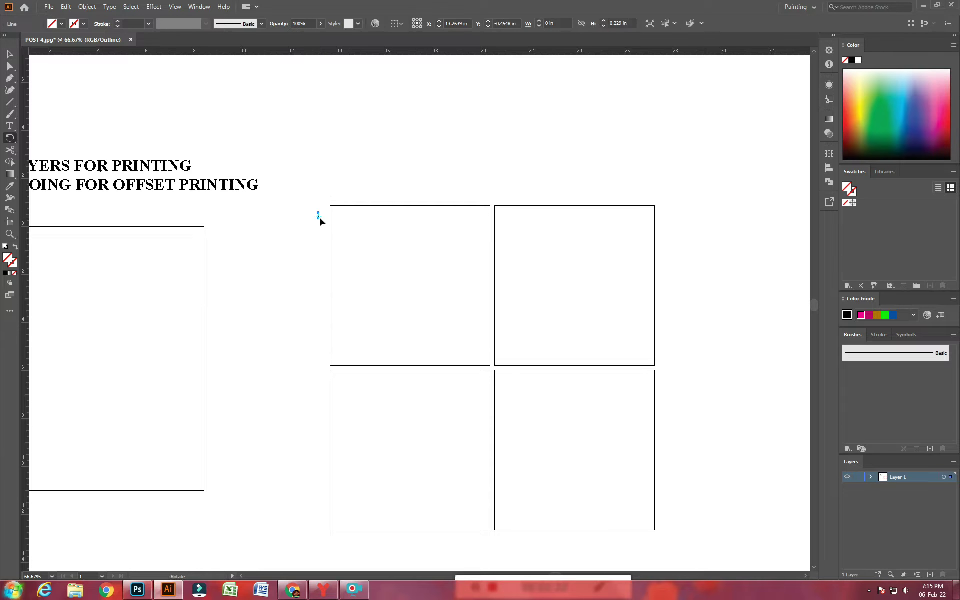
{"action": "key", "text": "r"}
{"action": "key", "text": "Return"}
{"action": "type", "text": "90"}
{"action": "key", "text": "Return"}
{"action": "key", "text": "v"}
- Align the horizontal crop mark to the top-left flyer's top edge and right-align it with the vertical crop mark
{"action": "left_click_drag", "start_coordinate": [356, 184], "coordinate": [371, 231]}
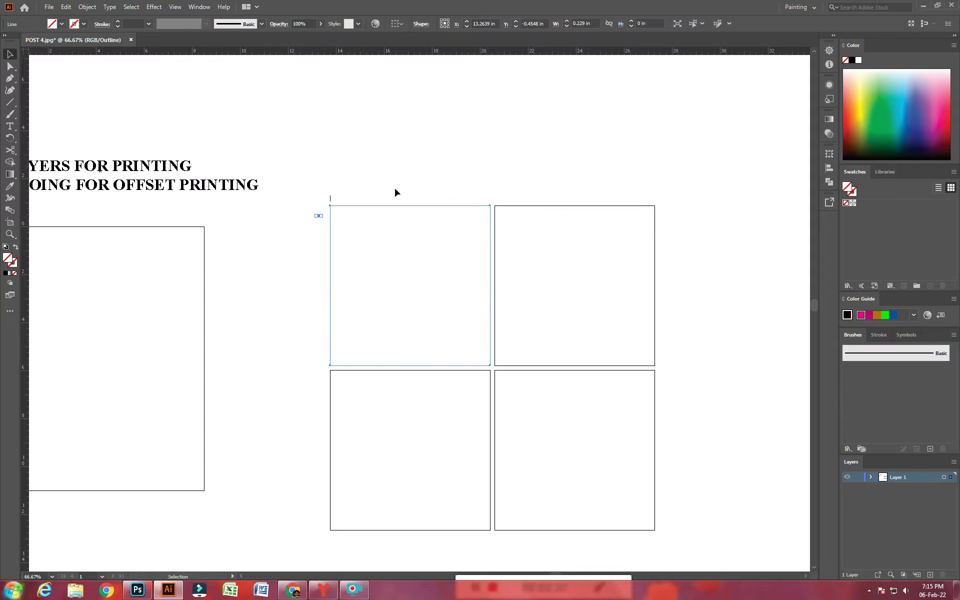
{"action": "left_click_drag", "start_coordinate": [284, 208], "coordinate": [350, 250]}
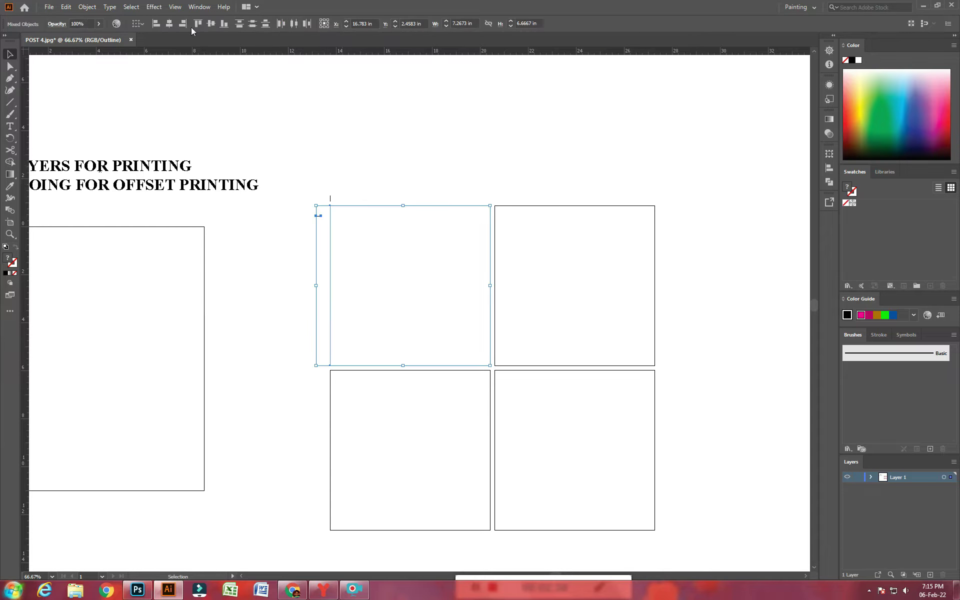
{"action": "left_click", "coordinate": [196, 27]}
{"action": "left_click", "coordinate": [427, 143]}
{"action": "left_click_drag", "start_coordinate": [300, 189], "coordinate": [318, 214]}
{"action": "left_click_drag", "start_coordinate": [366, 187], "coordinate": [324, 201]}
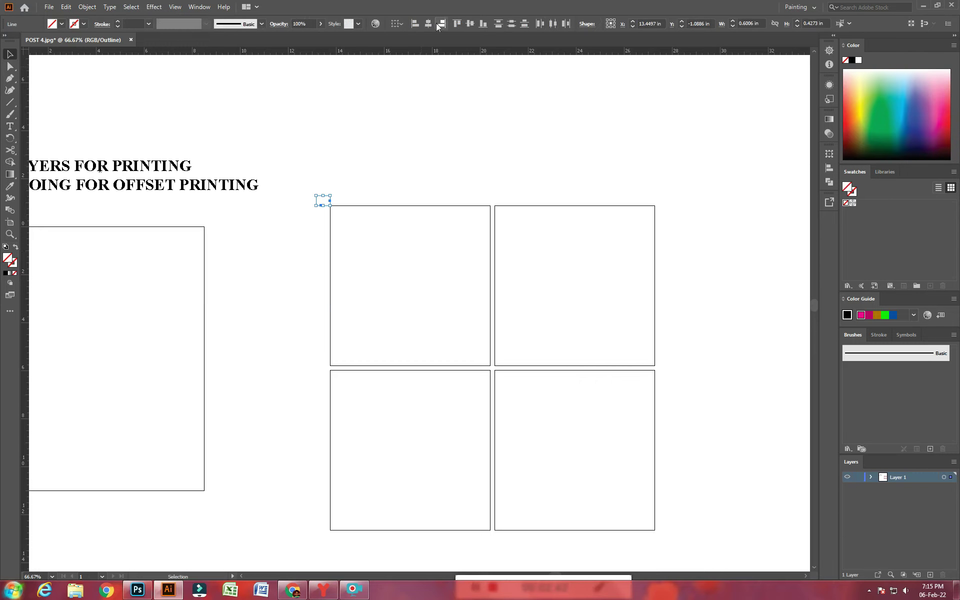
{"action": "left_click", "coordinate": [348, 190]}
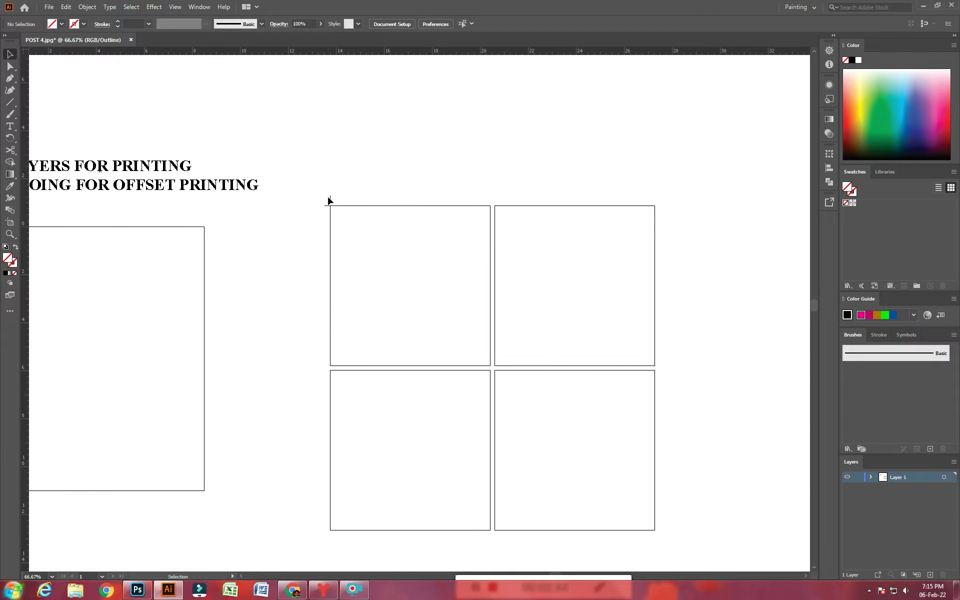
- Copy the vertical crop mark sideways and align the copy with the right edge of the top-left flyer
{"action": "left_click_drag", "start_coordinate": [328, 200], "coordinate": [371, 199]}
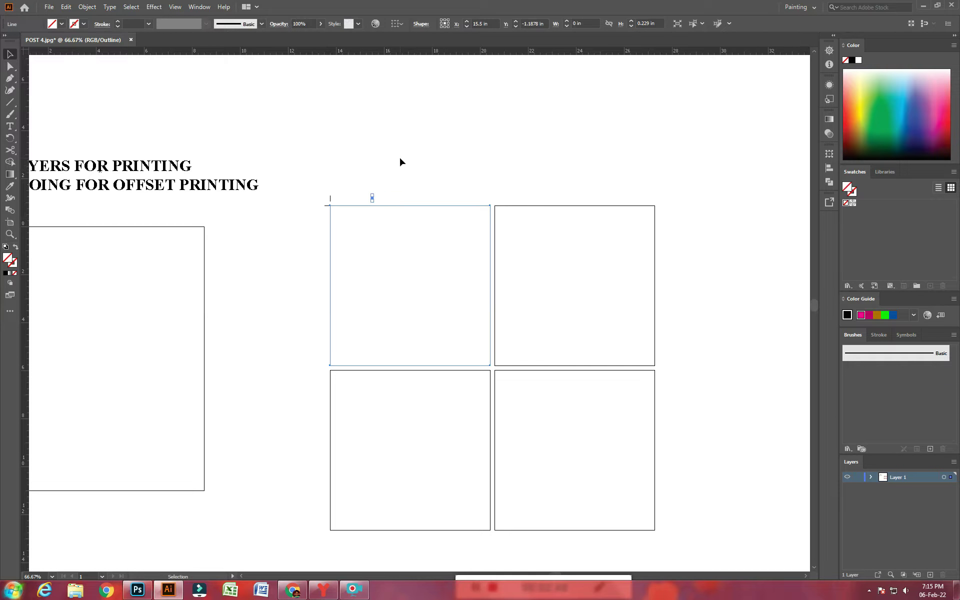
{"action": "left_click", "coordinate": [385, 206], "text": "shift"}
{"action": "left_click", "coordinate": [184, 25]}
{"action": "left_click", "coordinate": [571, 124]}
- Group the two vertical crop marks above the top-left flyer
{"action": "scroll", "coordinate": [349, 170], "scroll_direction": "right", "scroll_amount": 1}
{"action": "left_click_drag", "start_coordinate": [283, 171], "coordinate": [535, 171]}
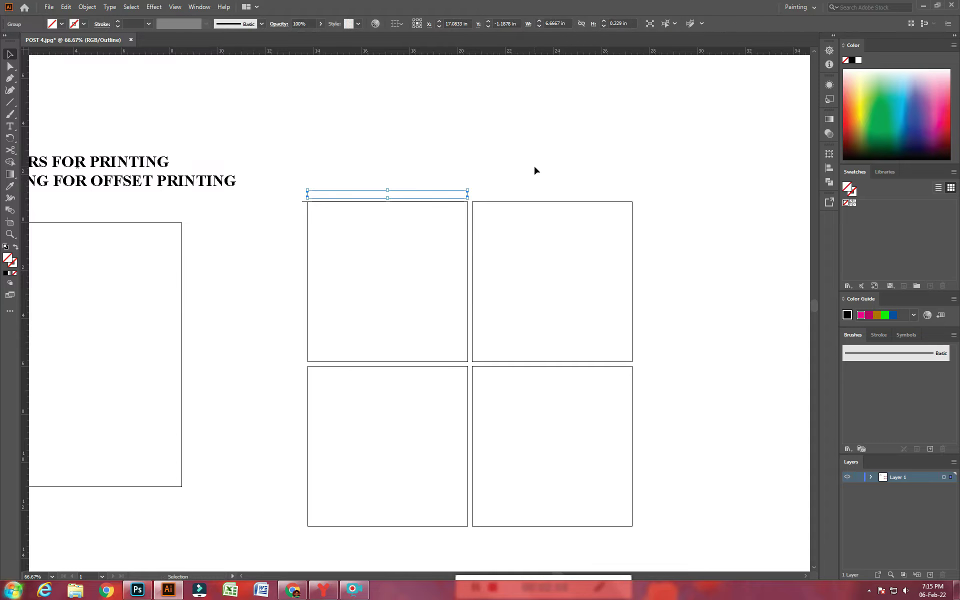
{"action": "left_click_drag", "start_coordinate": [533, 166], "coordinate": [553, 235]}
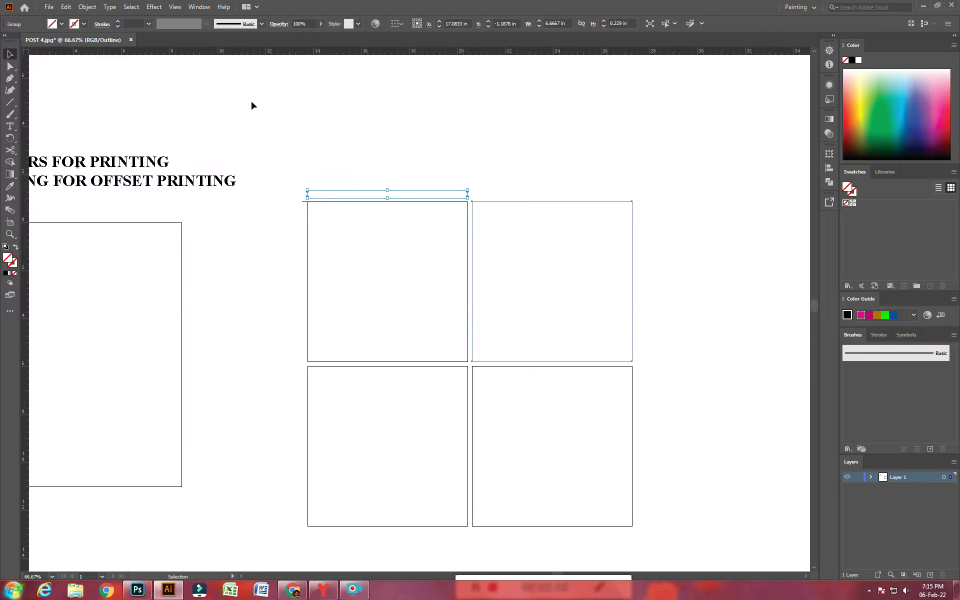
- Copy the pair of vertical crop marks sideways and align the copy with the left and right edges of the top-right flyer
{"action": "left_click_drag", "start_coordinate": [461, 185], "coordinate": [516, 223]}
{"action": "left_click", "coordinate": [469, 198]}
{"action": "left_click", "coordinate": [531, 232]}
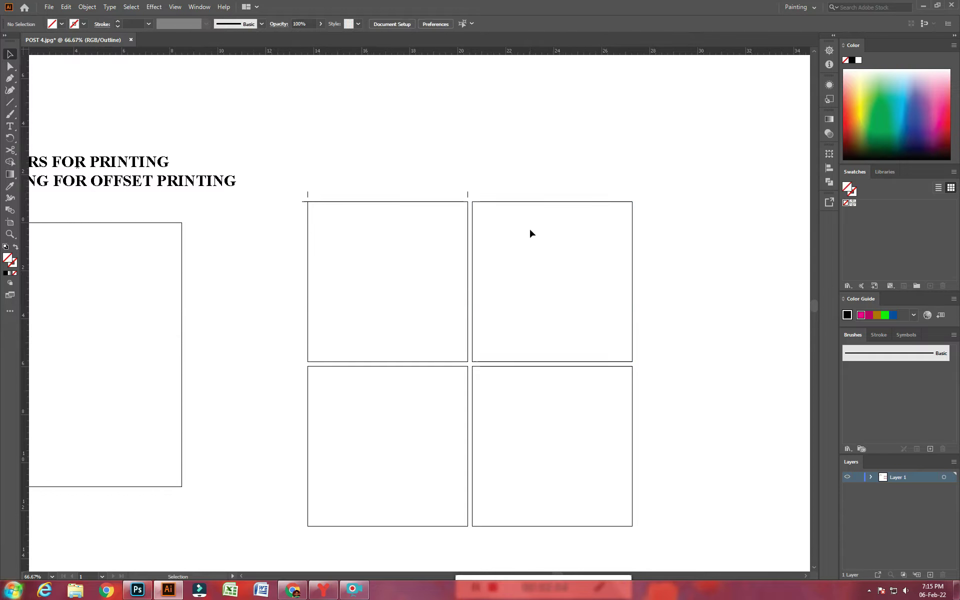
{"action": "left_click", "coordinate": [532, 203]}
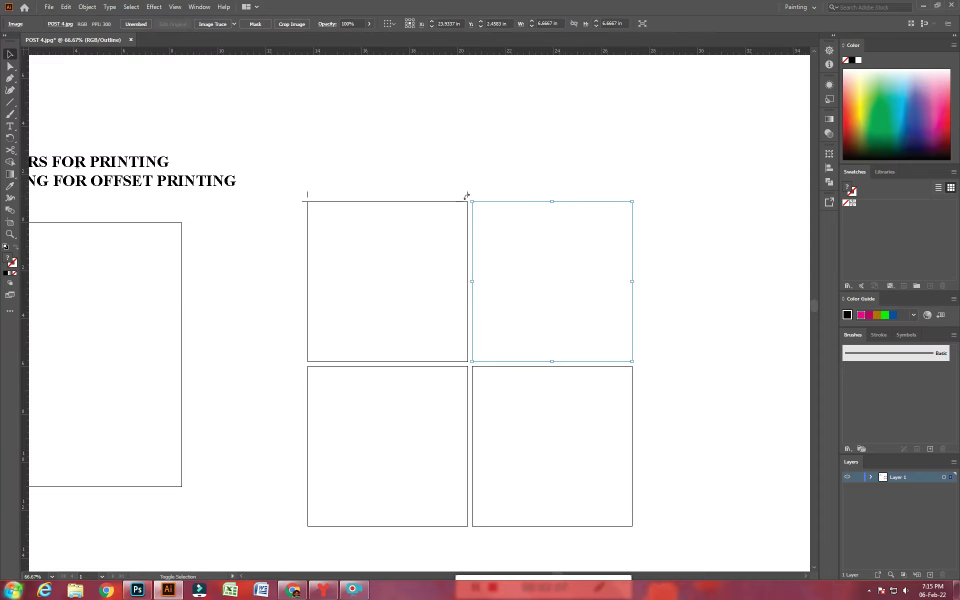
{"action": "left_click_drag", "start_coordinate": [494, 180], "coordinate": [500, 205]}
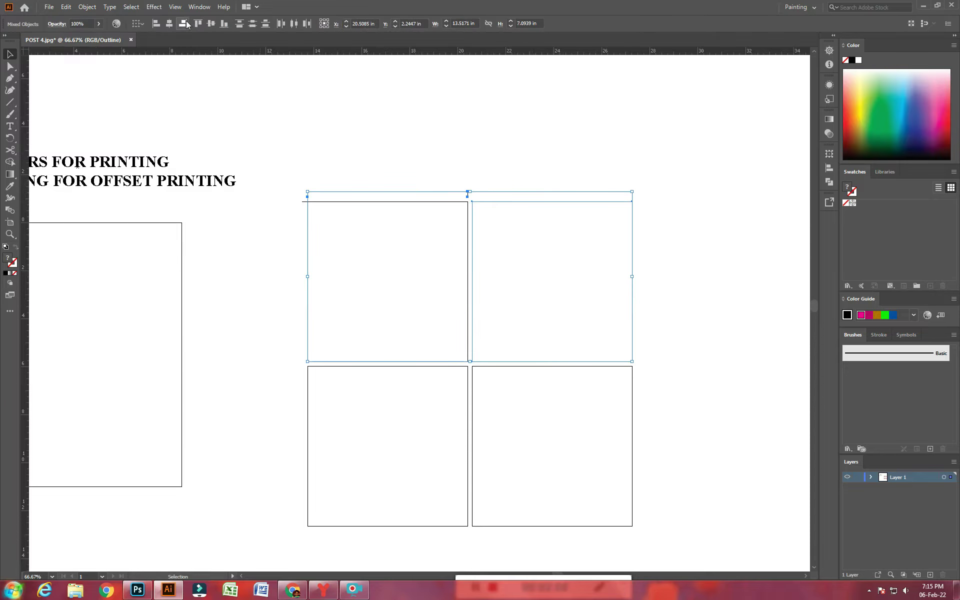
{"action": "left_click", "coordinate": [439, 105]}
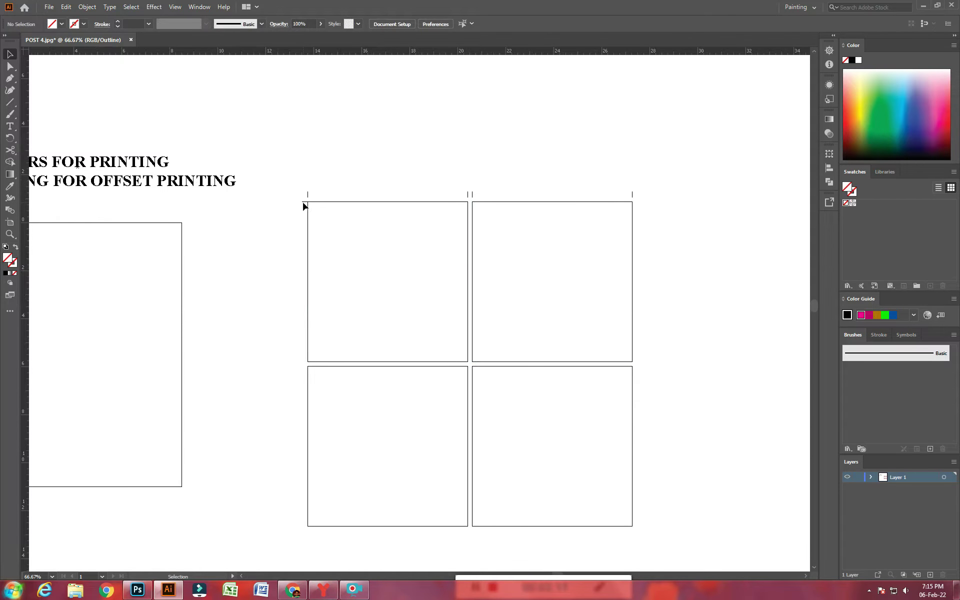
- Copy the horizontal crop mark to the top row's right side, and copy both horizontal marks down to that row's bottom edge
{"action": "left_click", "coordinate": [636, 203]}
{"action": "left_click", "coordinate": [302, 238]}
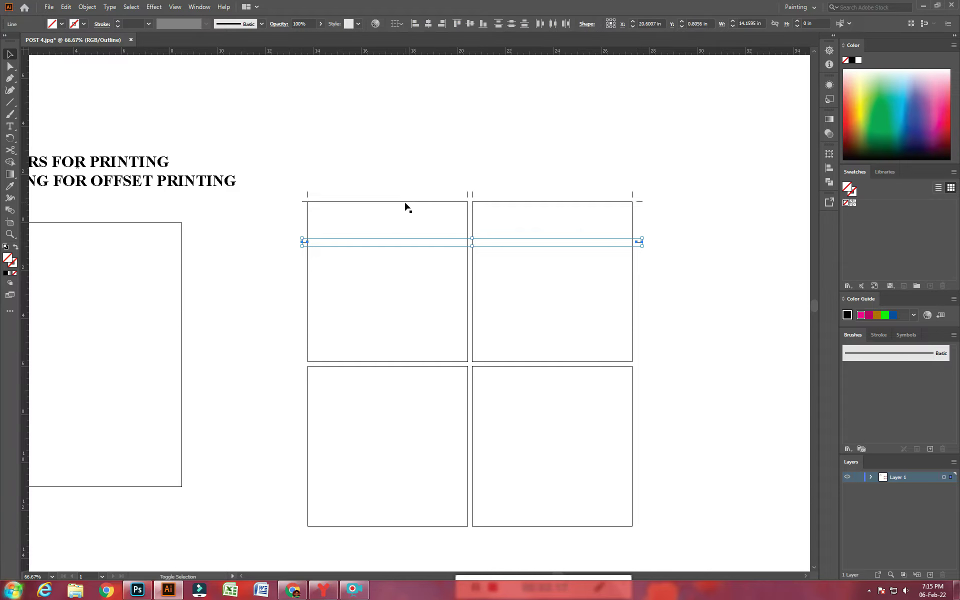
{"action": "left_click", "coordinate": [405, 202], "text": "shift"}
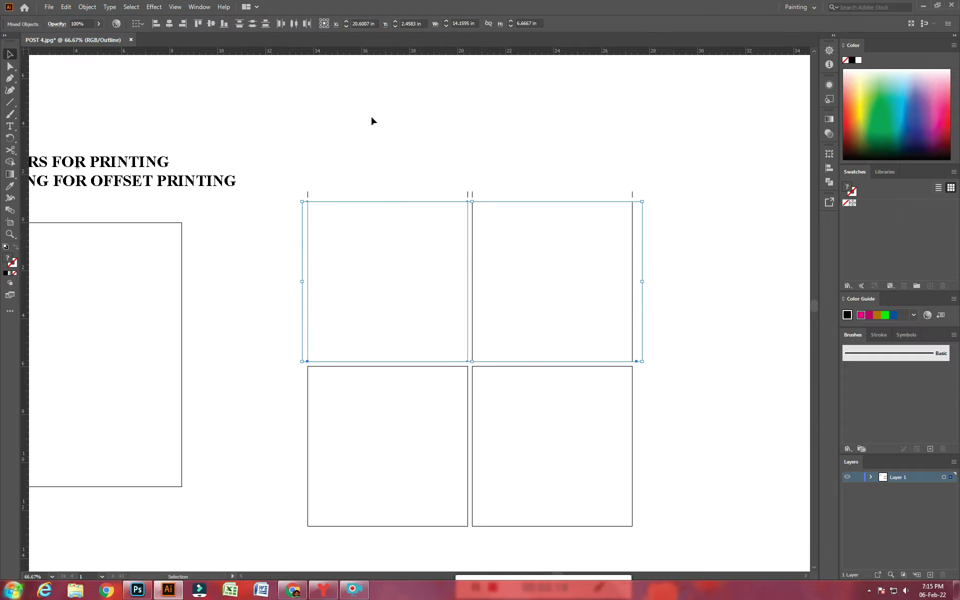
{"action": "left_click", "coordinate": [457, 202], "text": "shift"}
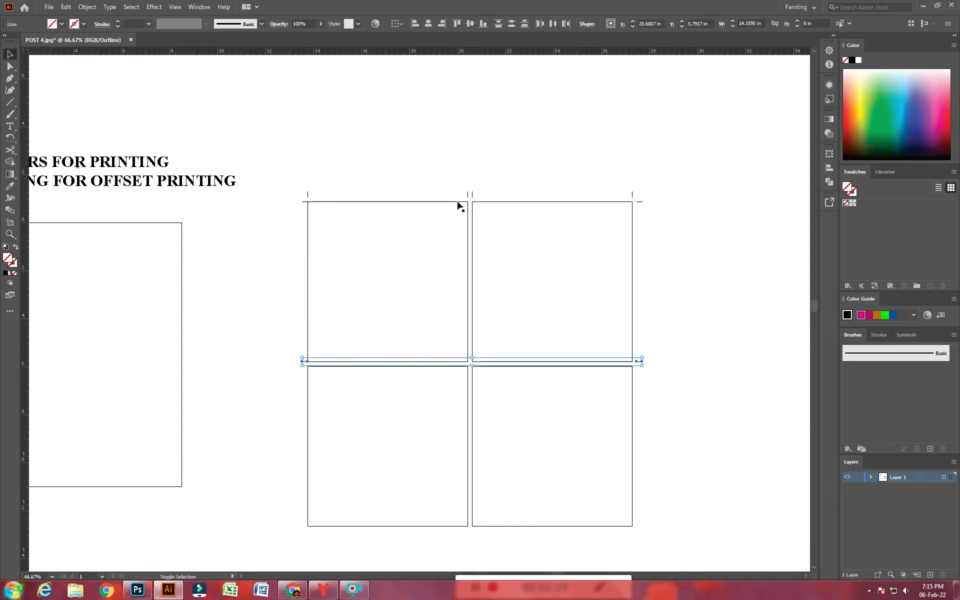
- Group the four horizontal crop marks and move them down to align with the top and bottom edges of the bottom row of flyers
{"action": "scroll", "coordinate": [676, 362], "scroll_direction": "down", "scroll_amount": 2}
{"action": "left_click_drag", "start_coordinate": [652, 309], "coordinate": [631, 316]}
{"action": "left_click_drag", "start_coordinate": [251, 129], "coordinate": [298, 333]}
{"action": "key", "text": "ctrl+g"}
{"action": "left_click", "coordinate": [635, 312]}
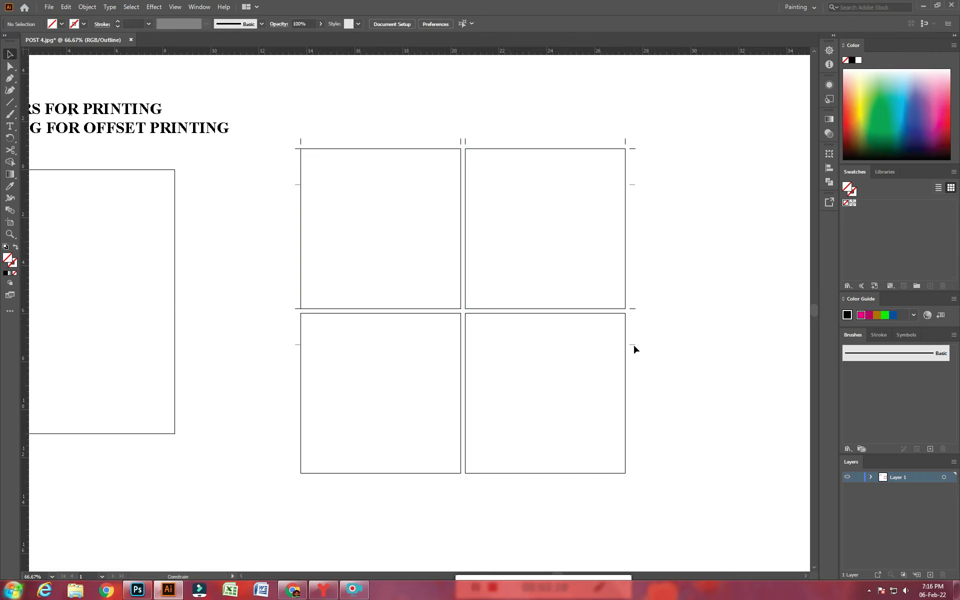
{"action": "left_click", "coordinate": [633, 345], "text": "shift"}
{"action": "left_click", "coordinate": [628, 393], "text": "shift"}
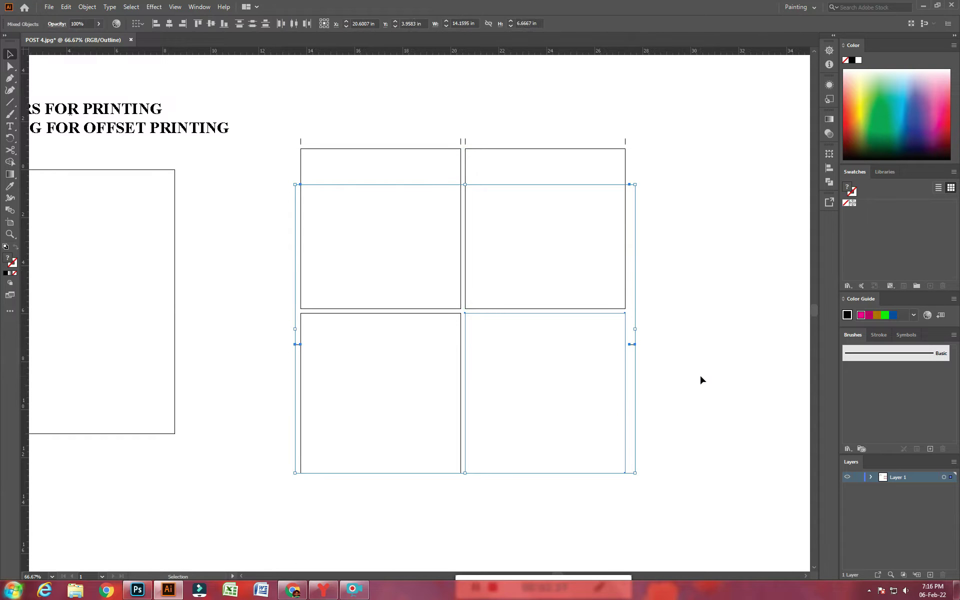
{"action": "left_click", "coordinate": [224, 24]}
- Copy the four vertical crop marks straight down to just below the bottom row of flyers
{"action": "left_click_drag", "start_coordinate": [293, 125], "coordinate": [723, 138]}
{"action": "left_click", "coordinate": [630, 151]}
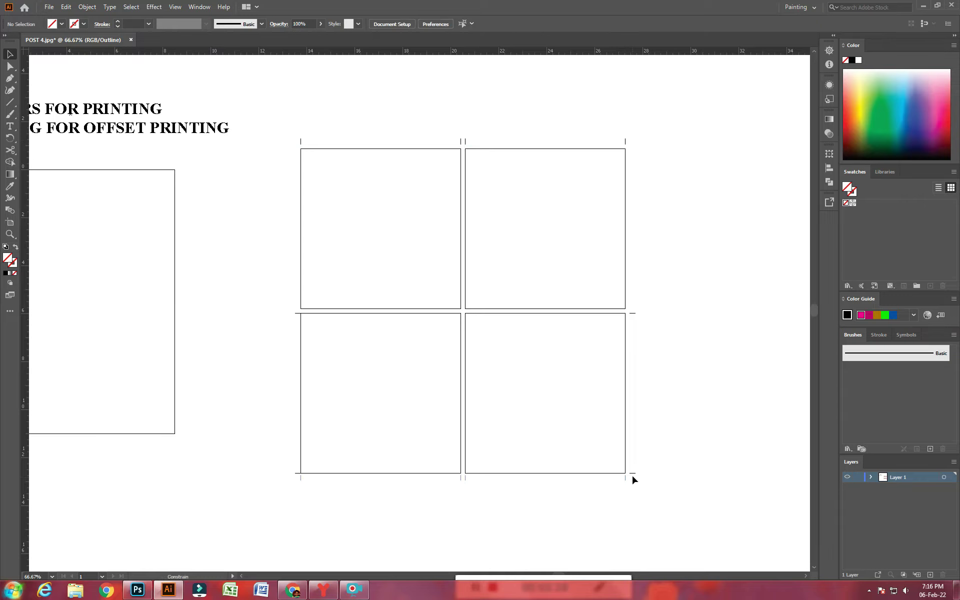
{"action": "left_click_drag", "start_coordinate": [632, 478], "coordinate": [632, 479]}
- Copy the horizontal crop marks group upward and align the copy with the top and bottom edges of the top row of flyers
{"action": "left_click", "coordinate": [638, 318]}
{"action": "left_click", "coordinate": [631, 285], "text": "shift"}
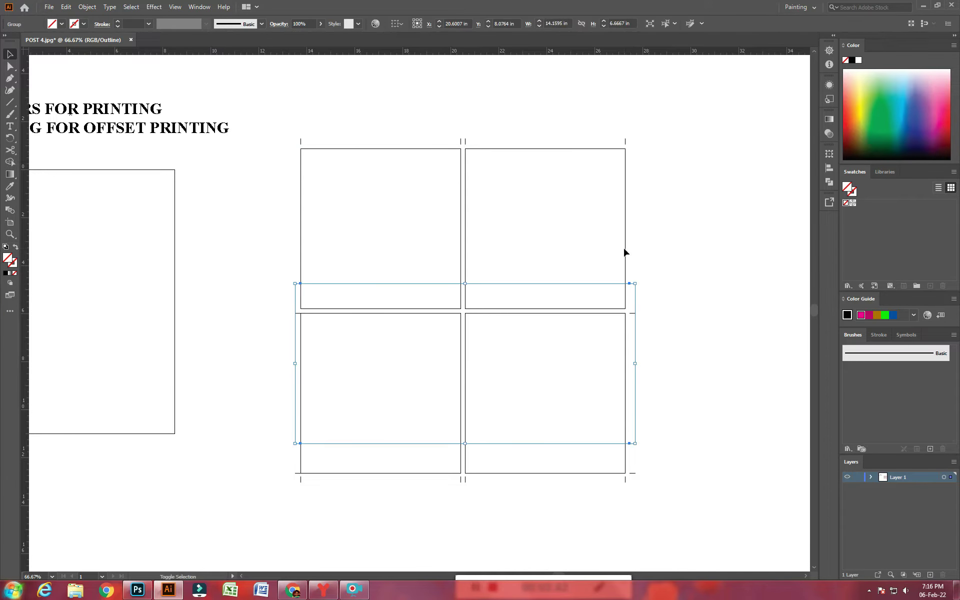
{"action": "left_click", "coordinate": [625, 249], "text": "shift"}
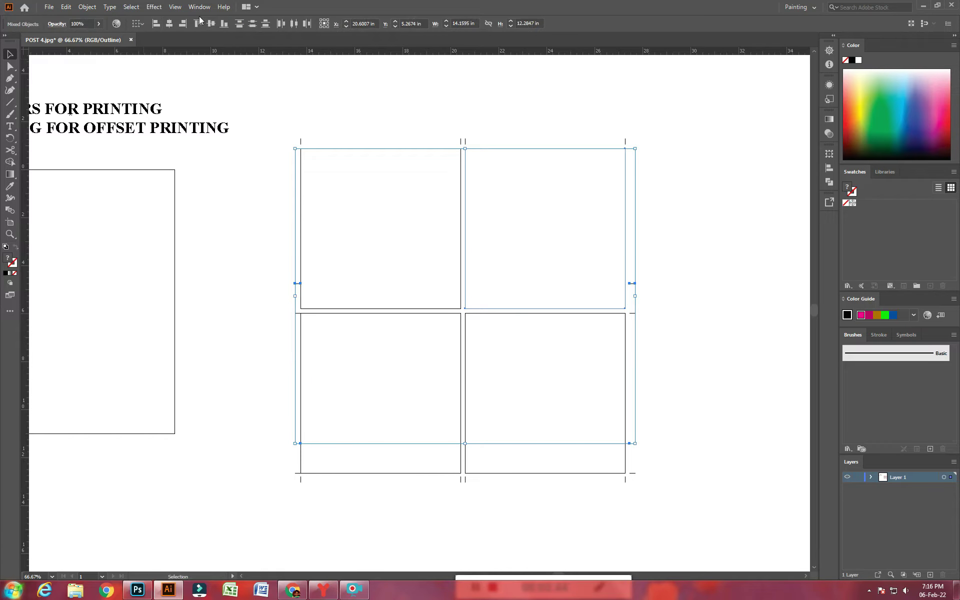
{"action": "left_click", "coordinate": [324, 105]}
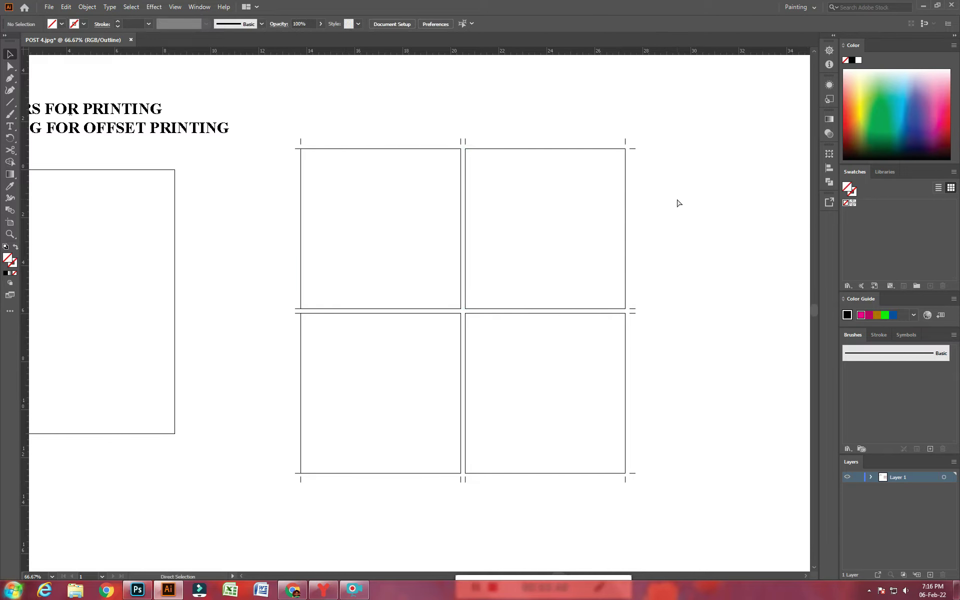
- Return from outline to preview mode and give all the crop marks a black 1 pt stroke
{"action": "key", "text": "ctrl+y"}
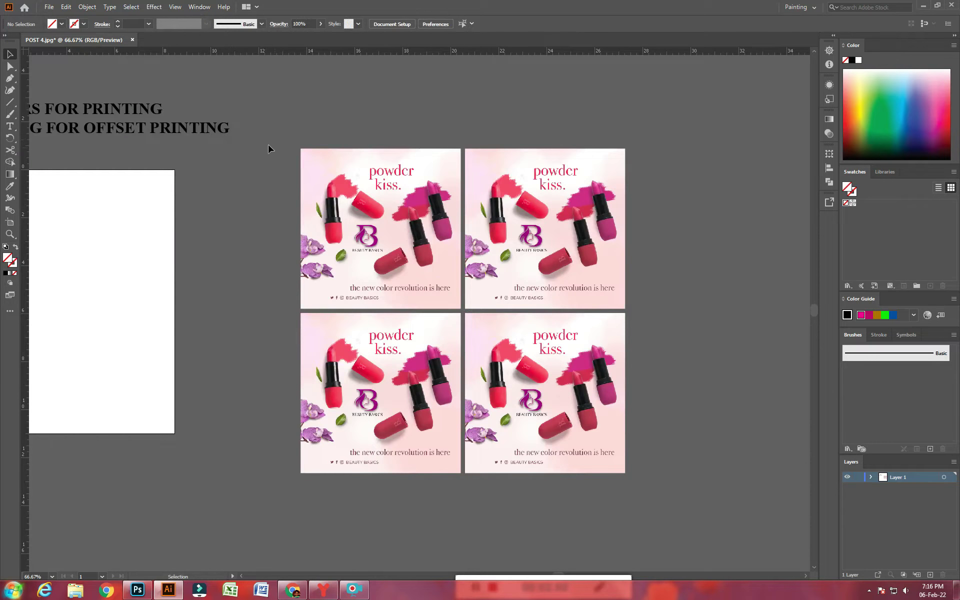
{"action": "left_click_drag", "start_coordinate": [632, 130], "coordinate": [674, 402]}
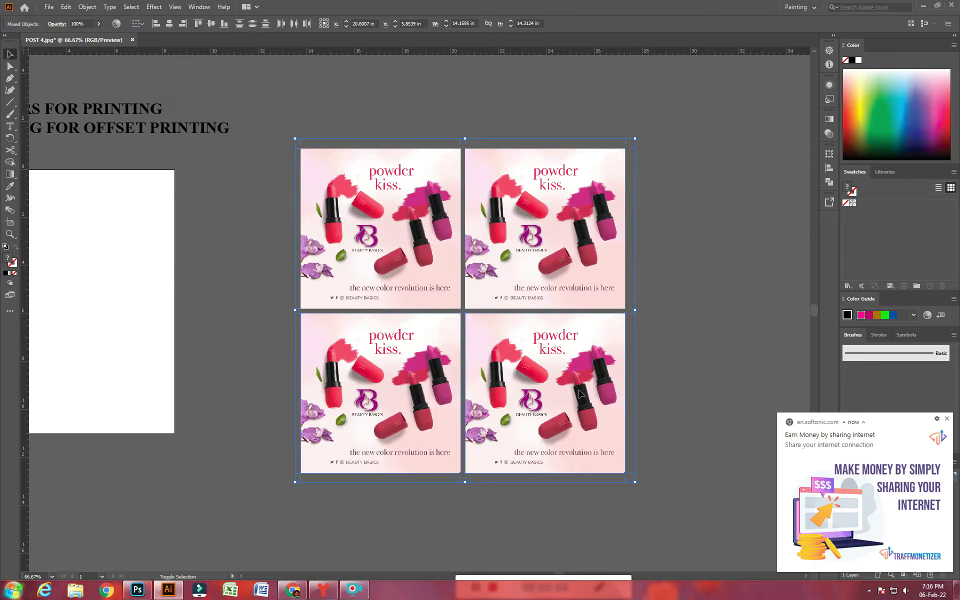
{"action": "left_click", "coordinate": [947, 421]}
{"action": "left_click", "coordinate": [852, 193]}
{"action": "left_click", "coordinate": [845, 192]}
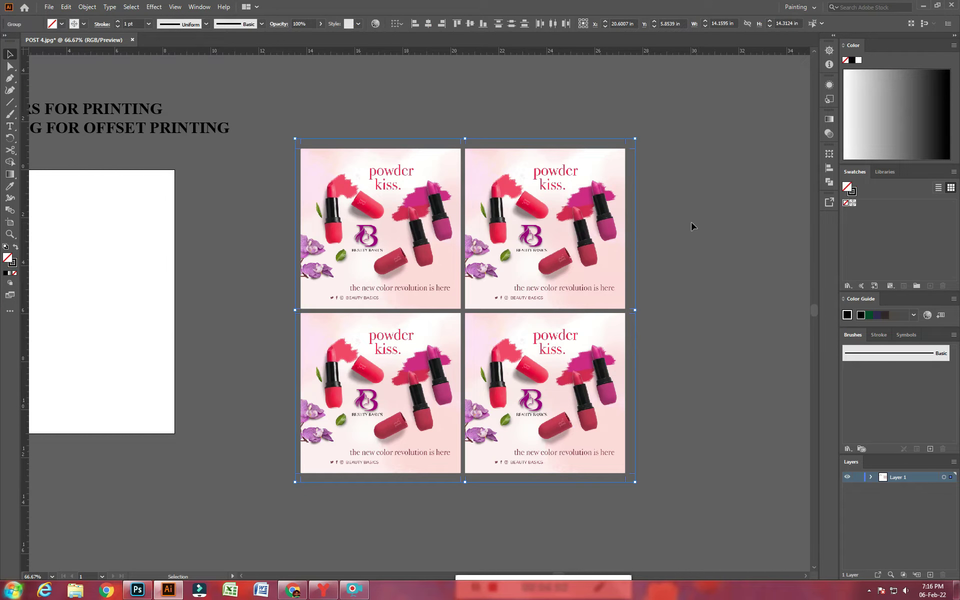
{"action": "left_click", "coordinate": [675, 243]}
{"action": "scroll", "coordinate": [664, 233], "scroll_direction": "up", "scroll_amount": 1}
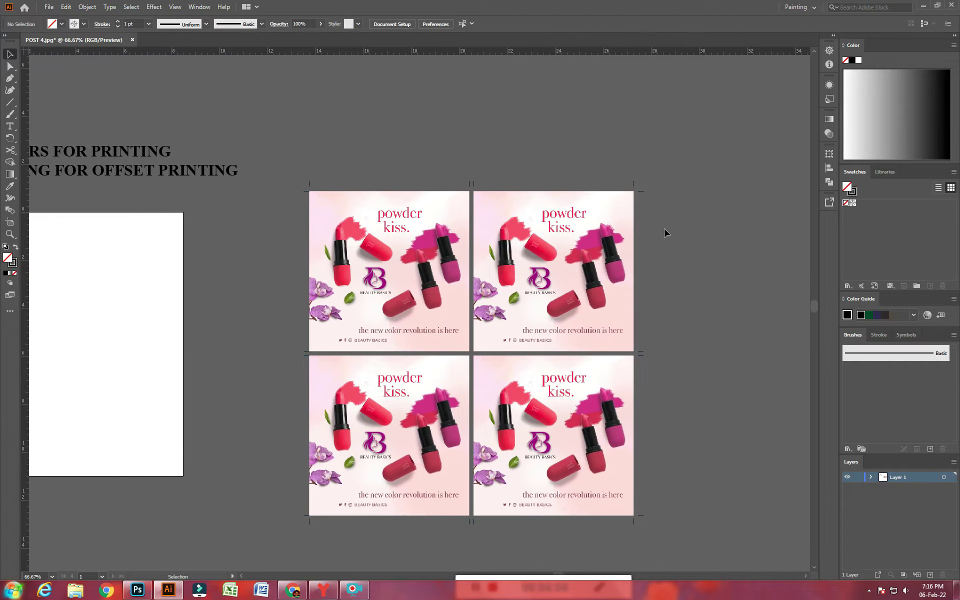
- Select the top-left flyer image
{"action": "left_click", "coordinate": [437, 213]}
{"action": "left_click", "coordinate": [435, 152]}
{"action": "left_click", "coordinate": [394, 250]}
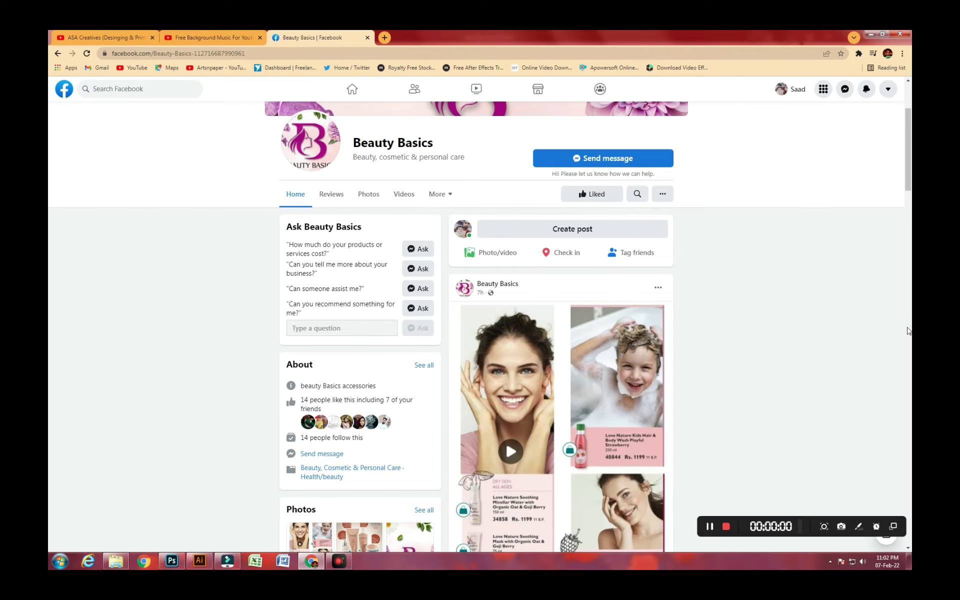
- Browse through the posts on the Beauty Basics Facebook page in the browser
{"action": "mouse_move", "coordinate": [800, 530]}
{"action": "left_mouse_down"}
{"action": "mouse_move", "coordinate": [724, 540]}
{"action": "mouse_move", "coordinate": [799, 540]}
{"action": "left_mouse_up"}
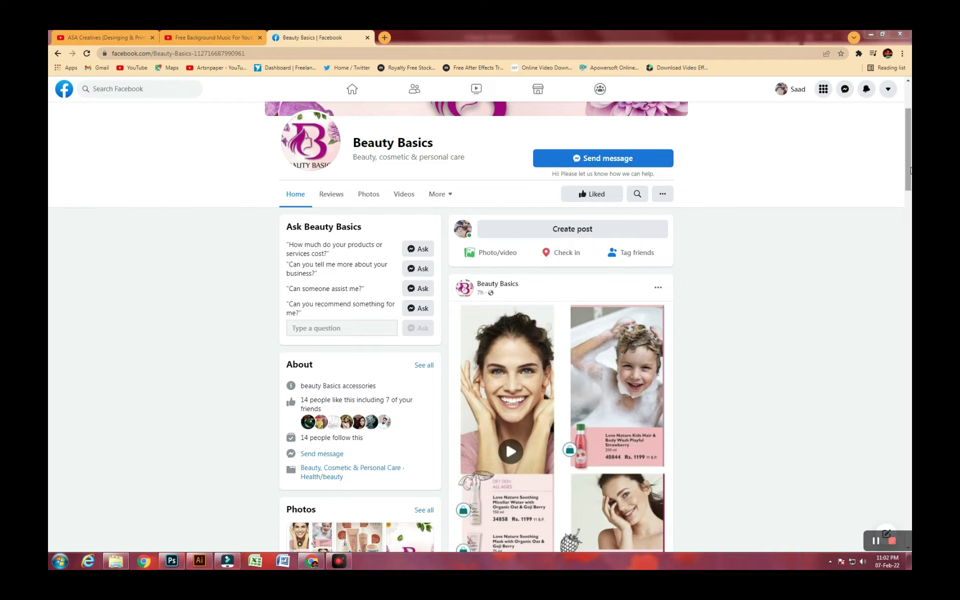
{"action": "left_click_drag", "start_coordinate": [910, 170], "coordinate": [910, 418]}
{"action": "scroll", "coordinate": [910, 417], "scroll_direction": "down", "scroll_amount": 10}
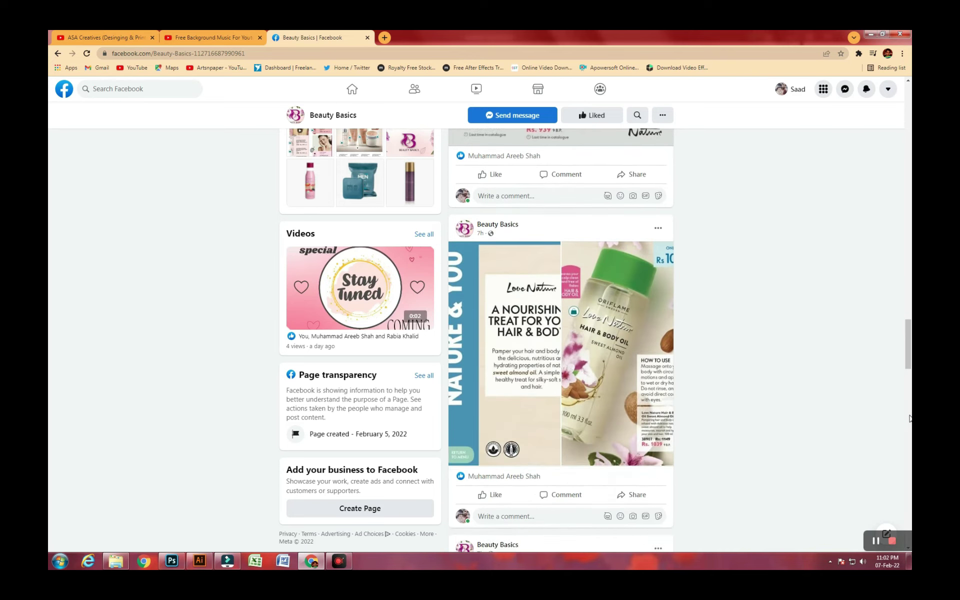
{"action": "scroll", "coordinate": [909, 418], "scroll_direction": "down", "scroll_amount": 8}
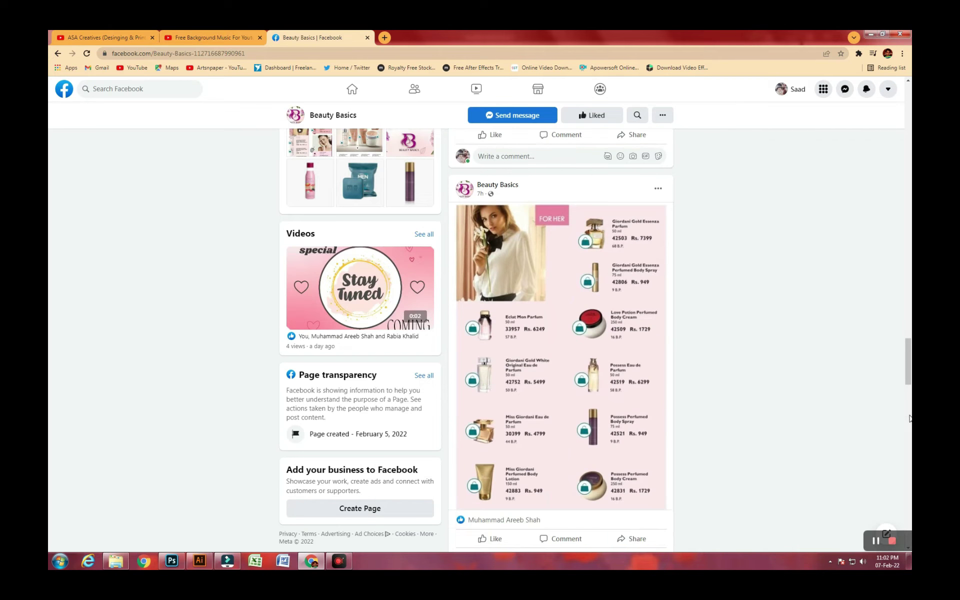
{"action": "scroll", "coordinate": [910, 418], "scroll_direction": "down", "scroll_amount": 10}
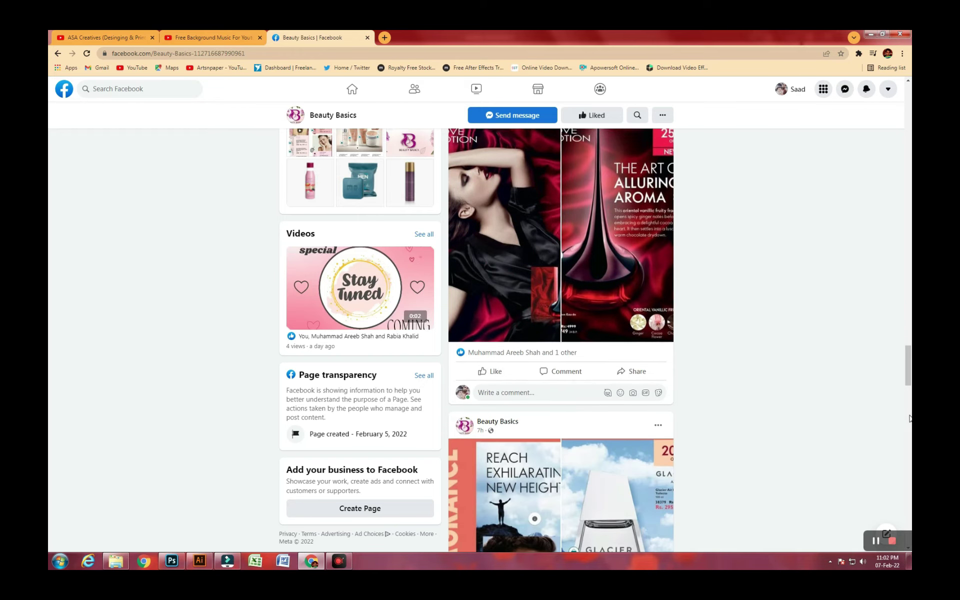
{"action": "scroll", "coordinate": [910, 418], "scroll_direction": "down", "scroll_amount": 8}
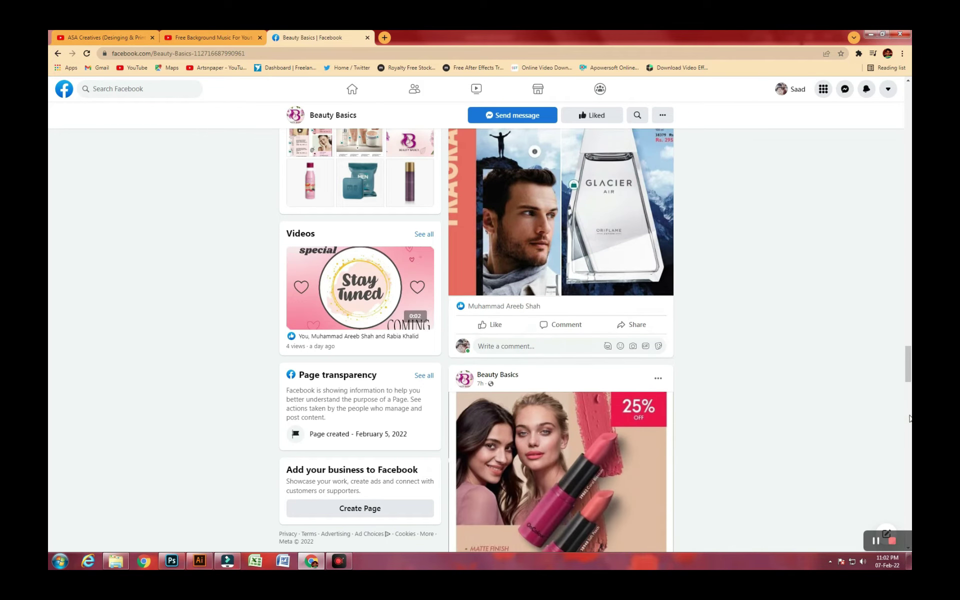
{"action": "scroll", "coordinate": [910, 418], "scroll_direction": "down", "scroll_amount": 4}
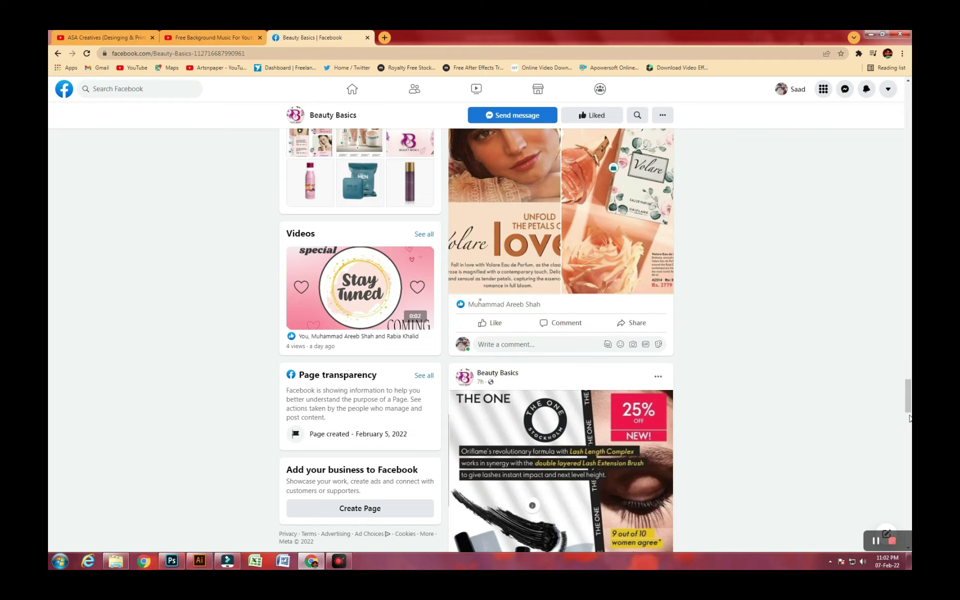
{"action": "scroll", "coordinate": [909, 417], "scroll_direction": "down", "scroll_amount": 3}
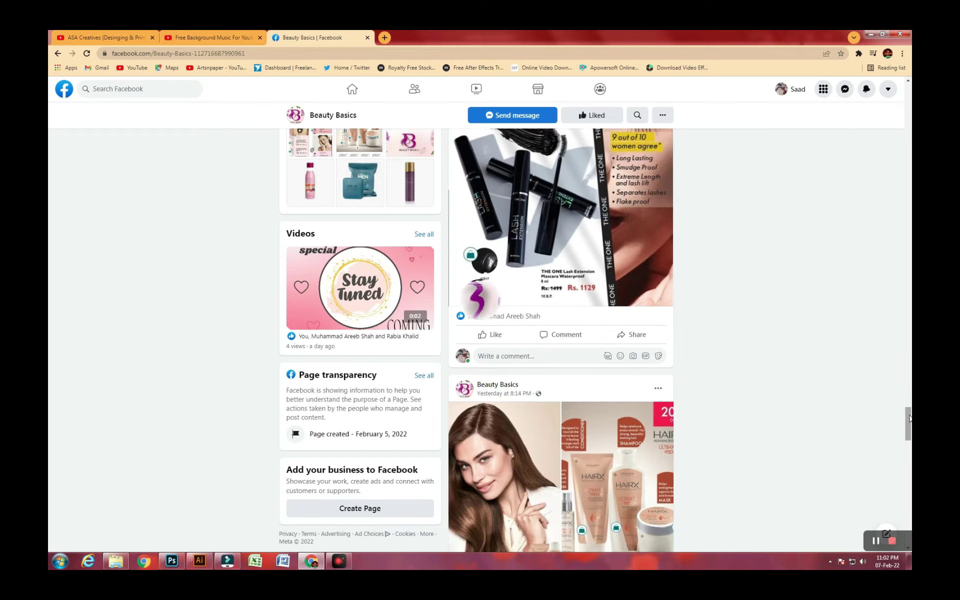
{"action": "scroll", "coordinate": [910, 418], "scroll_direction": "down", "scroll_amount": 3}
{"action": "scroll", "coordinate": [910, 418], "scroll_direction": "down", "scroll_amount": 3}
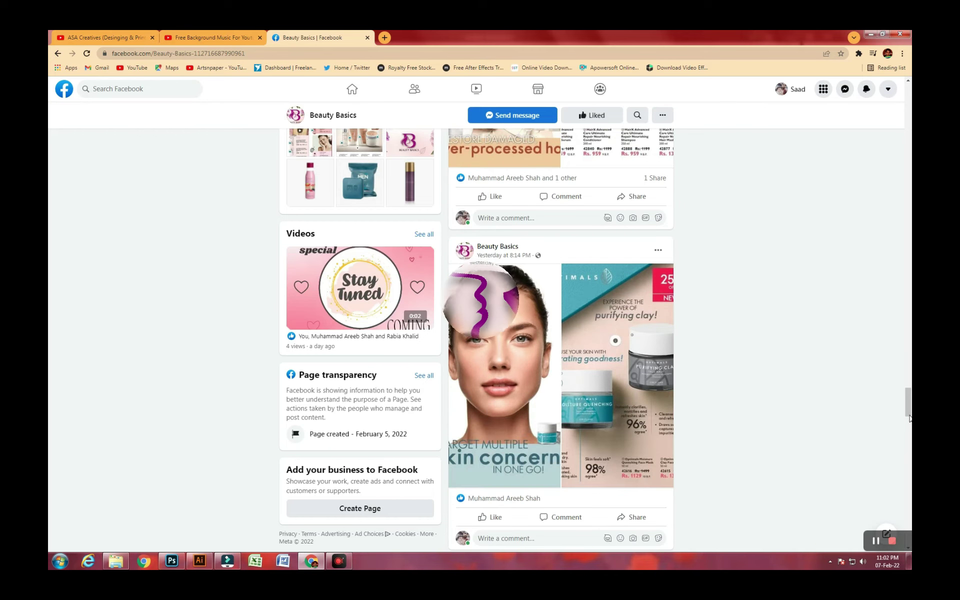
{"action": "scroll", "coordinate": [910, 418], "scroll_direction": "down", "scroll_amount": 3}
{"action": "scroll", "coordinate": [910, 418], "scroll_direction": "down", "scroll_amount": 11}
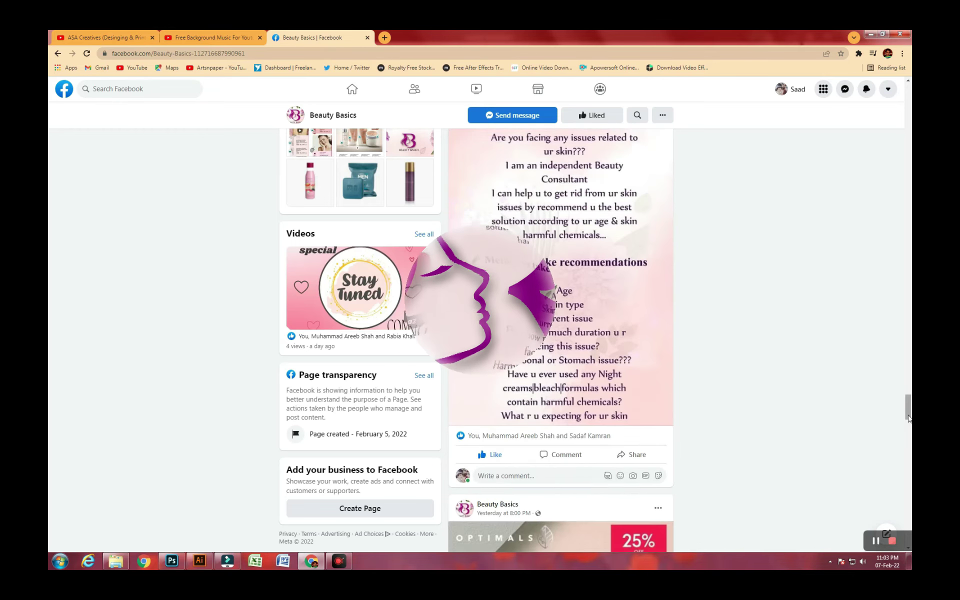
{"action": "scroll", "coordinate": [909, 418], "scroll_direction": "down", "scroll_amount": 12}
{"action": "scroll", "coordinate": [910, 418], "scroll_direction": "down", "scroll_amount": 8}
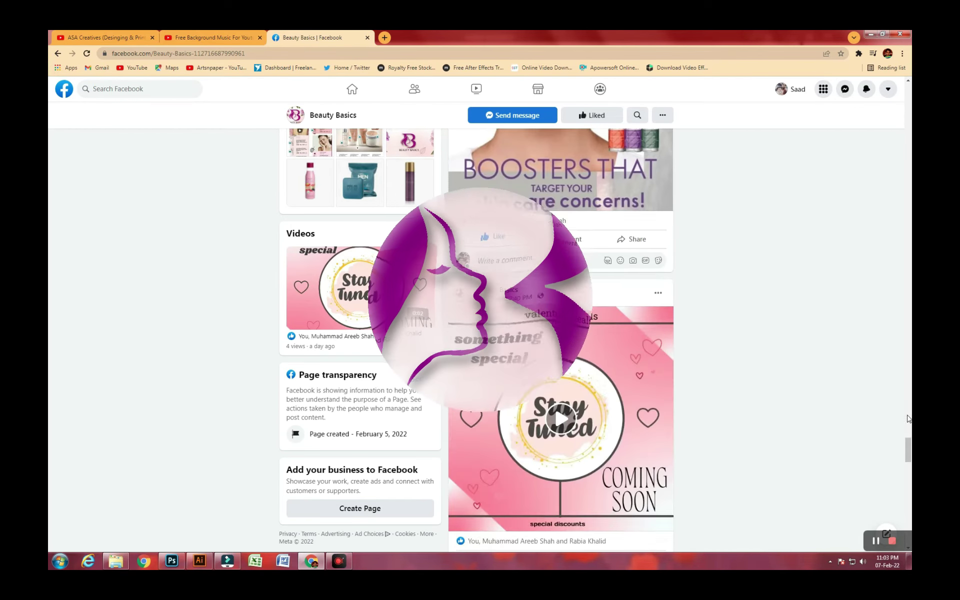
{"action": "scroll", "coordinate": [908, 417], "scroll_direction": "down", "scroll_amount": 4}
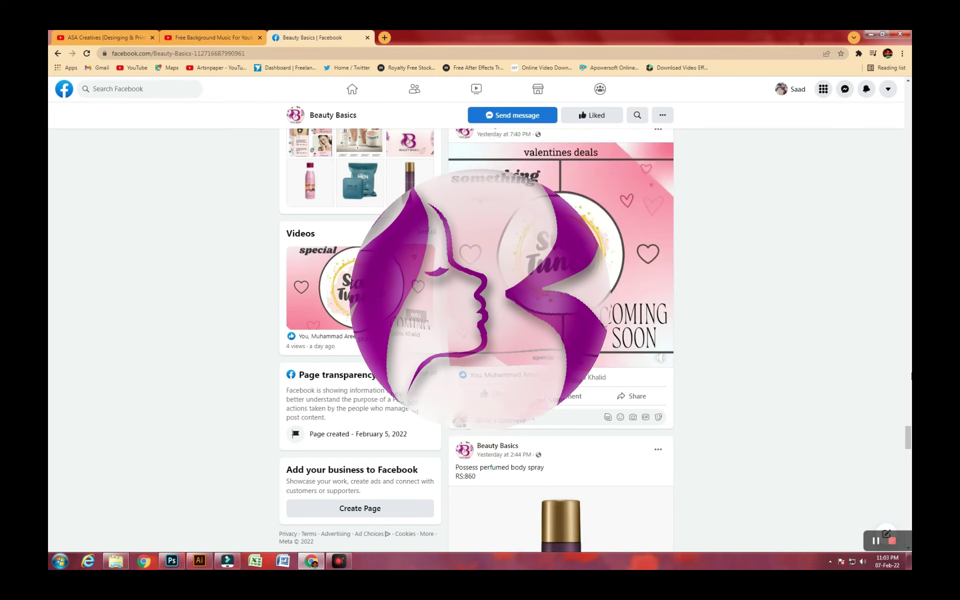
{"action": "scroll", "coordinate": [911, 376], "scroll_direction": "down", "scroll_amount": 4}
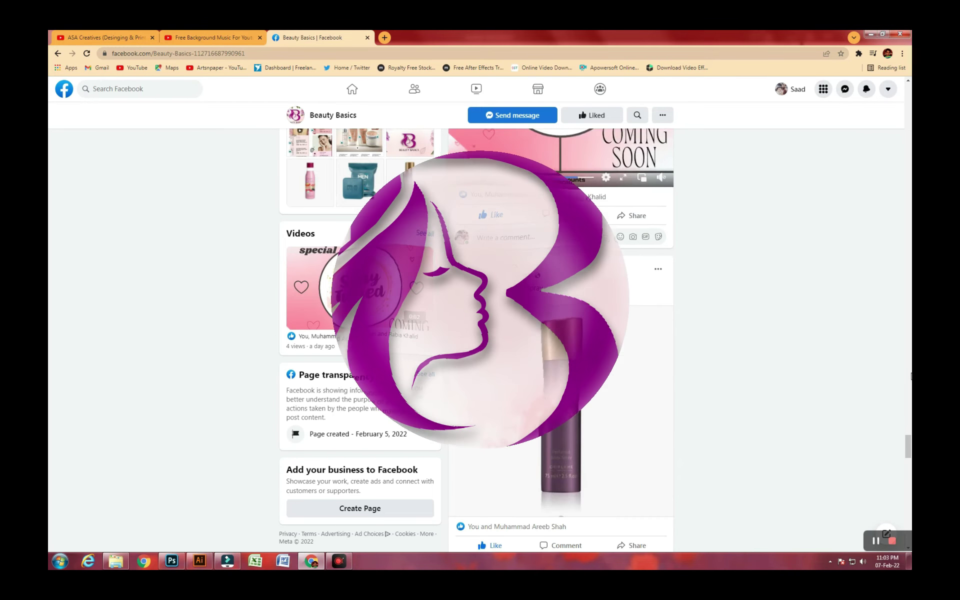
{"action": "scroll", "coordinate": [910, 376], "scroll_direction": "down", "scroll_amount": 10}
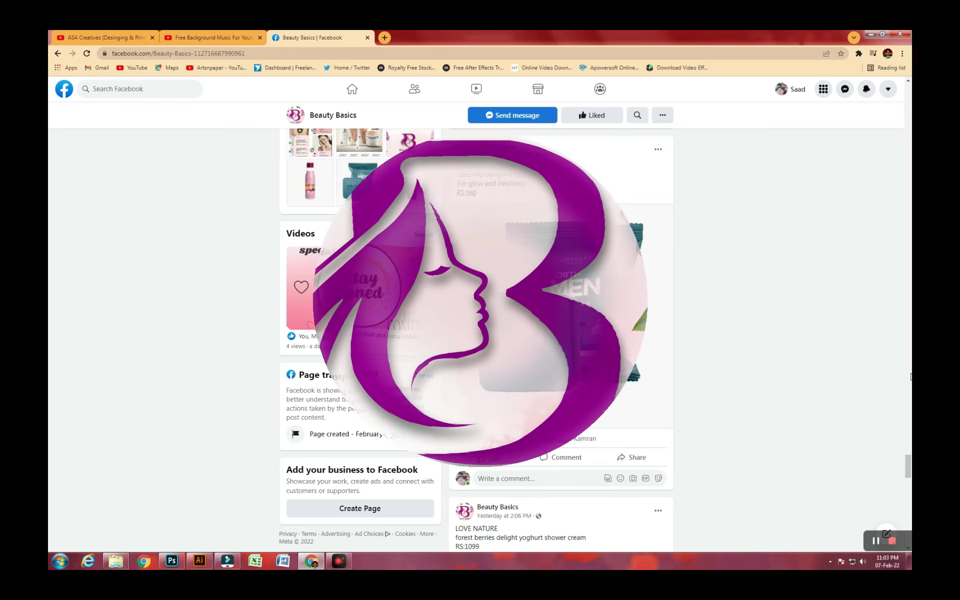
{"action": "scroll", "coordinate": [911, 375], "scroll_direction": "down", "scroll_amount": 8}
{"action": "scroll", "coordinate": [911, 376], "scroll_direction": "down", "scroll_amount": 6}
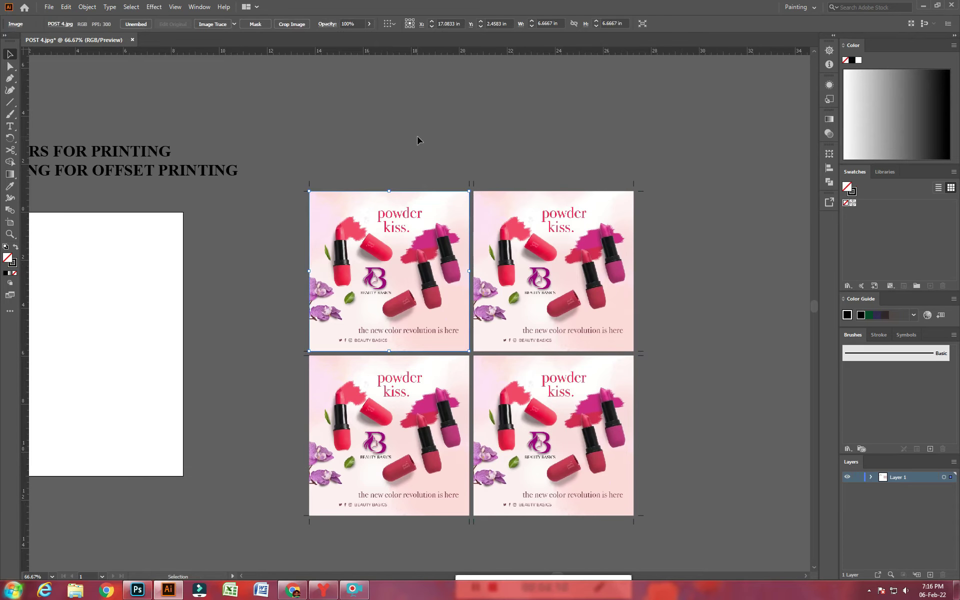
- Try scaling the top-left flyer to 105% and undo it
{"action": "key", "text": "s"}
{"action": "key", "text": "Return"}
{"action": "type", "text": "105"}
{"action": "key", "text": "Return"}
{"action": "key", "text": "v"}
{"action": "key", "text": "ctrl+z"}
- Scale the top-left flyer up slightly from its centre so it extends past its crop marks as bleed
{"action": "key", "text": "s"}
{"action": "key", "text": "Return"}
{"action": "type", "text": "17.08"}
{"action": "type", "text": "3"}
{"action": "key", "text": "Return"}
{"action": "key", "text": "c"}
{"action": "key", "text": "v"}
{"action": "left_click", "coordinate": [545, 235]}
{"action": "key", "text": "ctrl+a"}
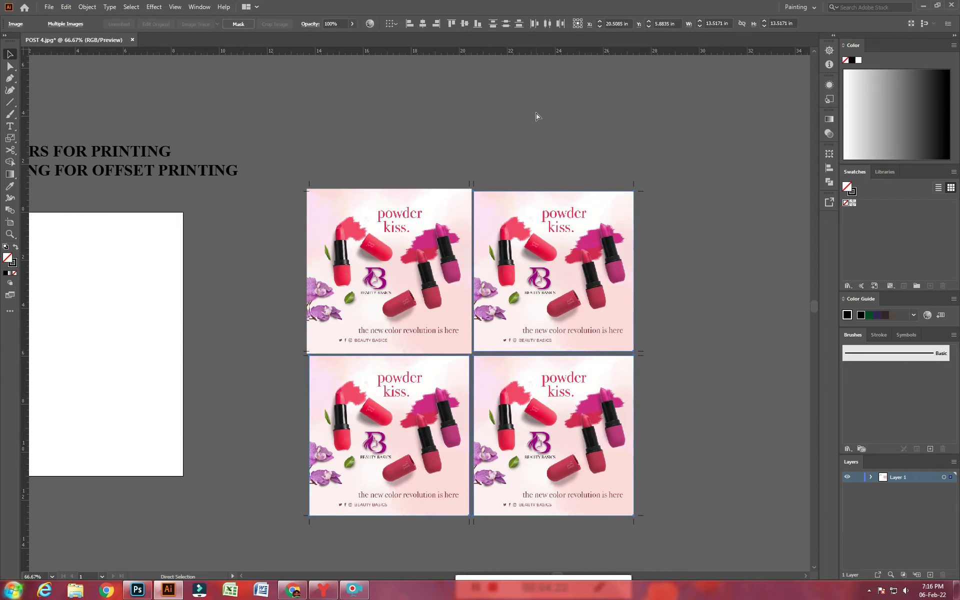
{"action": "key", "text": "v"}
{"action": "key", "text": "ctrl+z"}
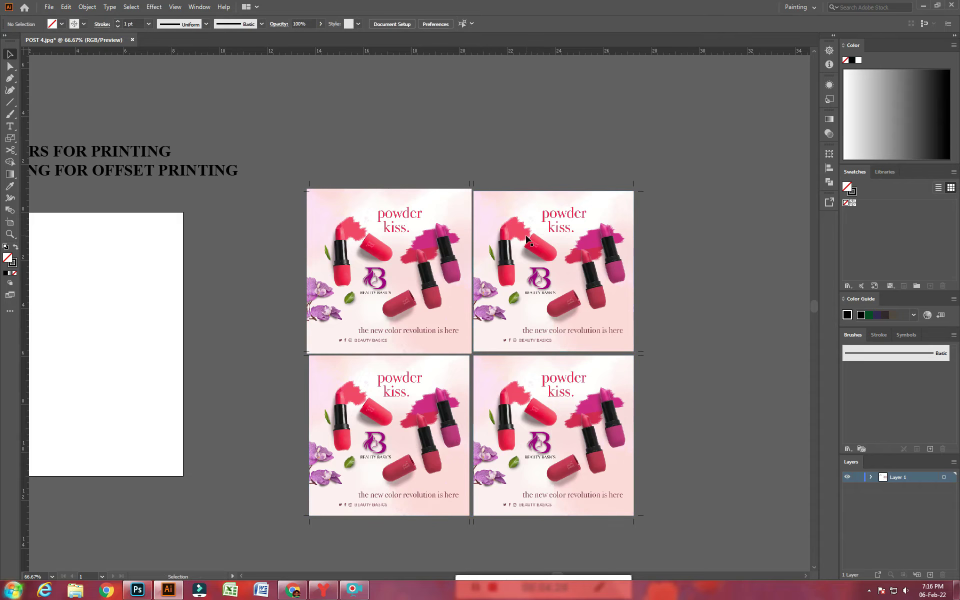
- Scale the top-right flyer uniformly to 103% so it extends past its crop marks
{"action": "key", "text": "s"}
{"action": "key", "text": "Return"}
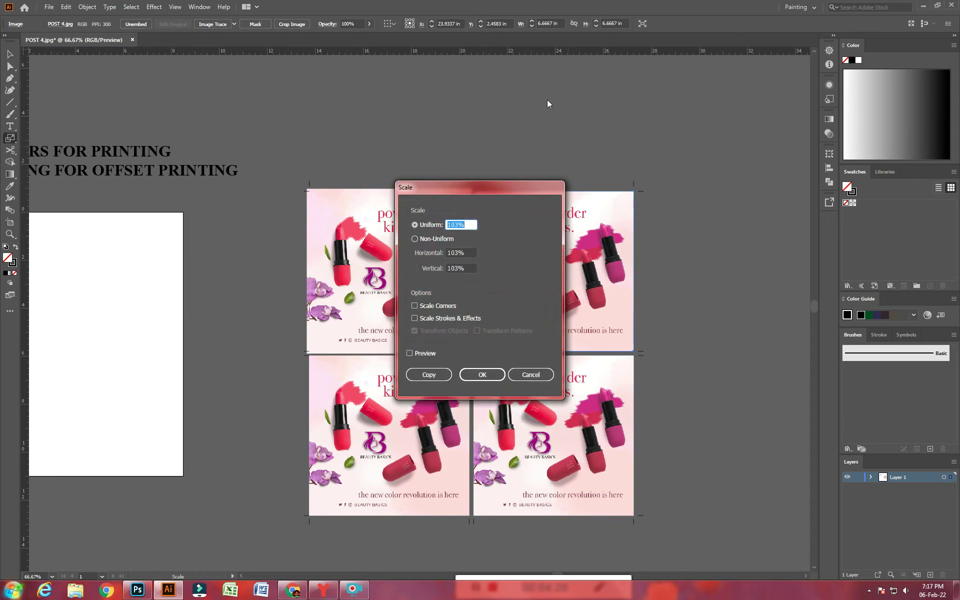
{"action": "type", "text": "103"}
{"action": "key", "text": "Return"}
{"action": "key", "text": "v"}
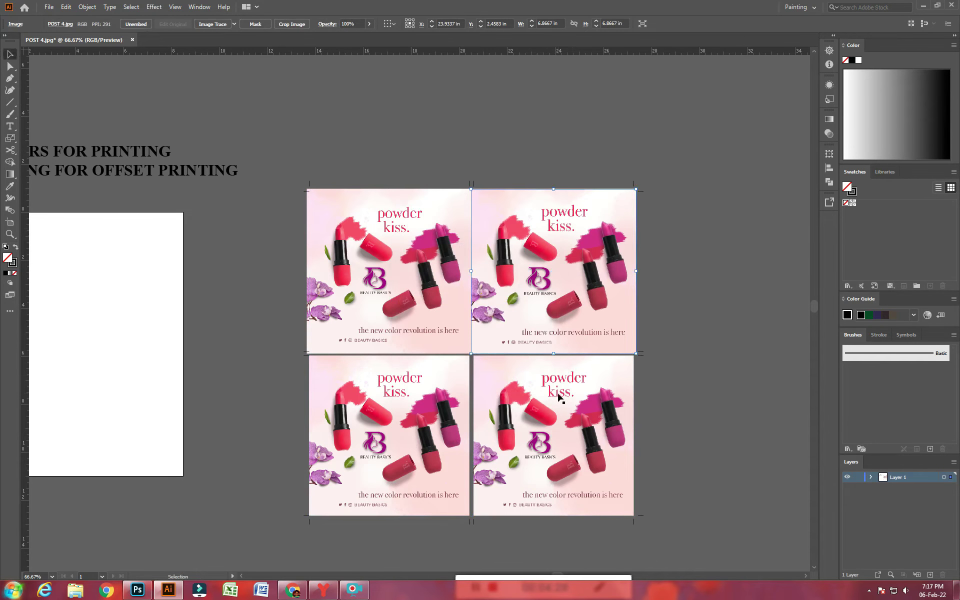
- Scale the bottom-left flyer uniformly to 103% for bleed
{"action": "left_click", "coordinate": [438, 415]}
{"action": "key", "text": "s"}
{"action": "key", "text": "Return"}
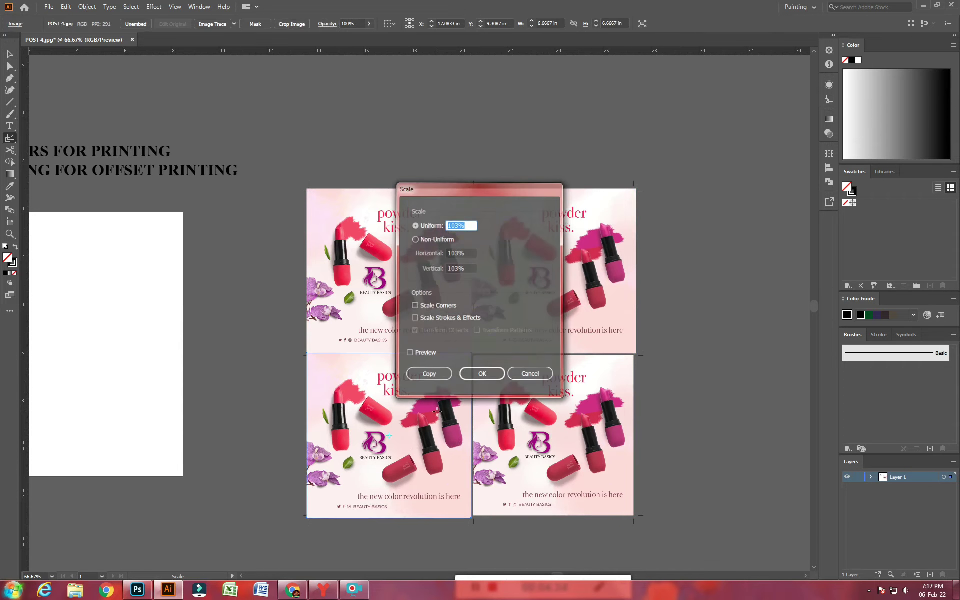
{"action": "key", "text": "Return"}
{"action": "key", "text": "v"}
- Scale the bottom-right flyer uniformly to 103% for bleed and clear the selection
{"action": "left_click", "coordinate": [521, 450]}
{"action": "key", "text": "s"}
{"action": "key", "text": "Return"}
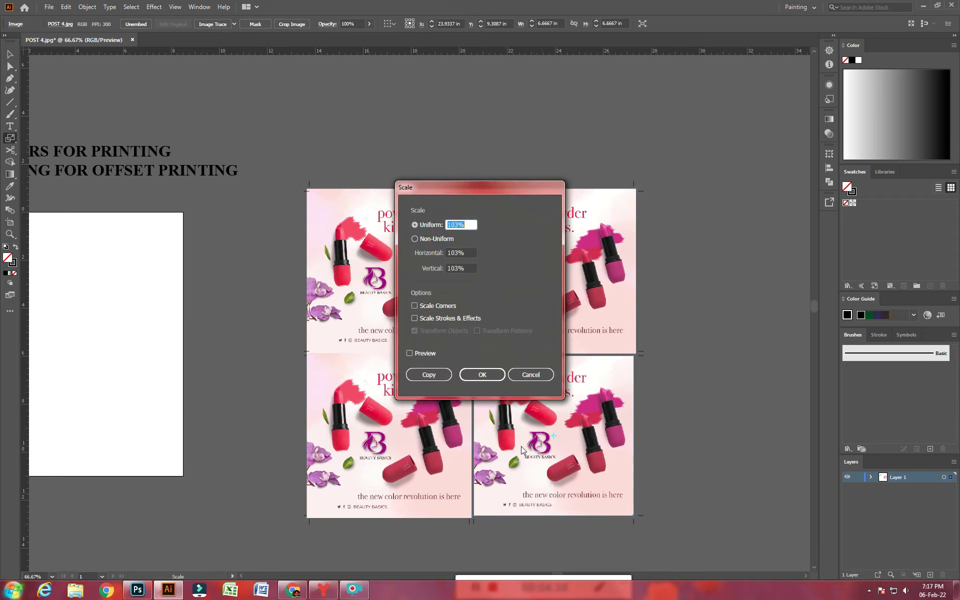
{"action": "key", "text": "Return"}
{"action": "key", "text": "v"}
{"action": "left_click", "coordinate": [422, 439], "text": "shift"}
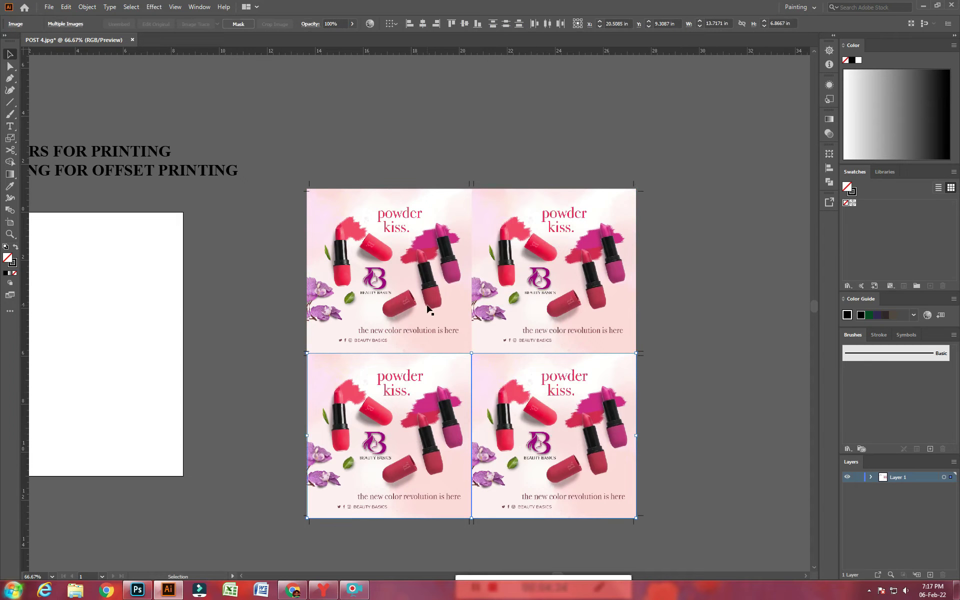
{"action": "left_click", "coordinate": [400, 111]}
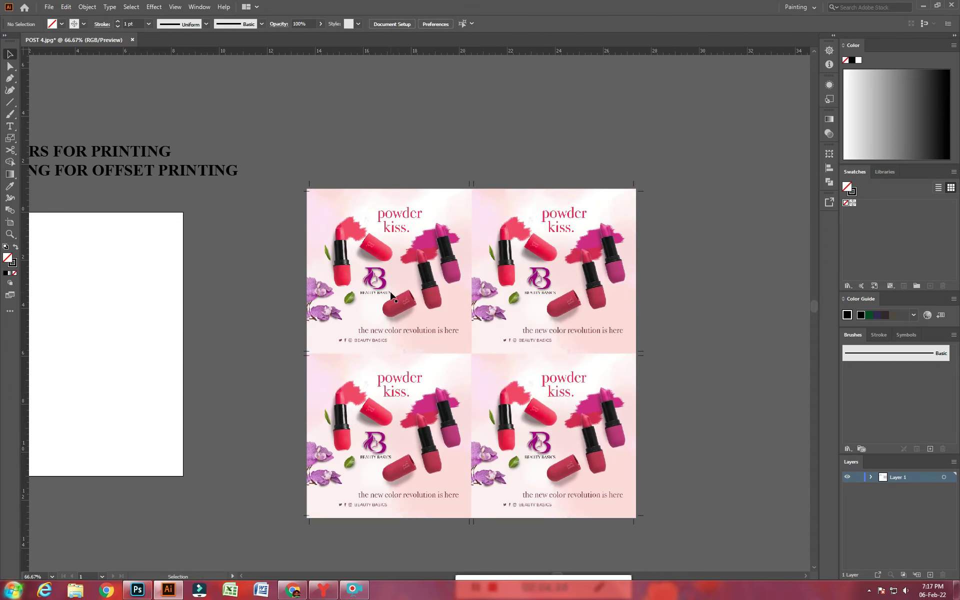
- Add the text CMYK just above the upper edge of the top-left flyer
{"action": "key", "text": "z"}
{"action": "scroll", "coordinate": [250, 157], "scroll_direction": "up", "scroll_amount": 1}
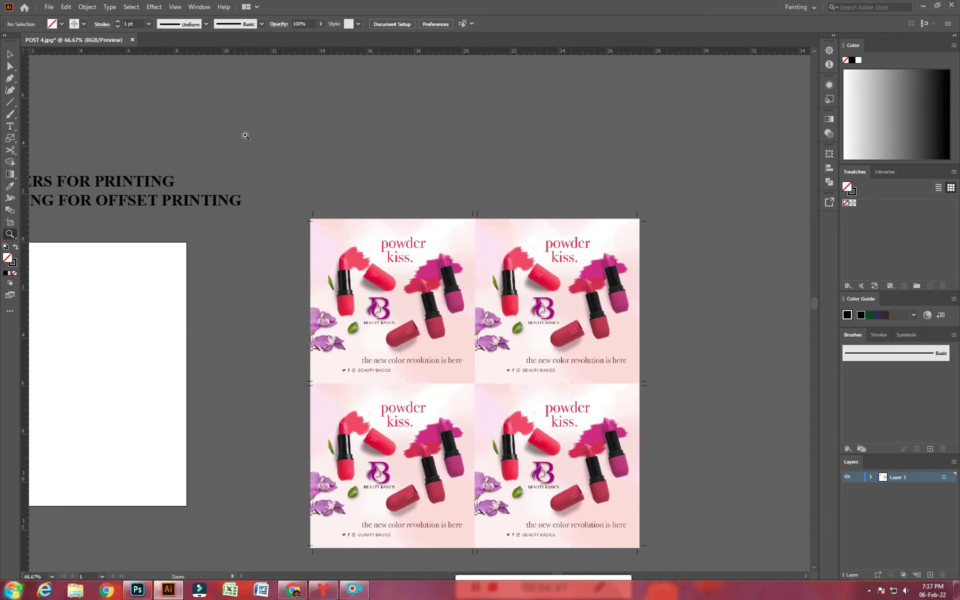
{"action": "left_click_drag", "start_coordinate": [320, 225], "coordinate": [545, 270]}
{"action": "key", "text": "c"}
{"action": "key", "text": "t"}
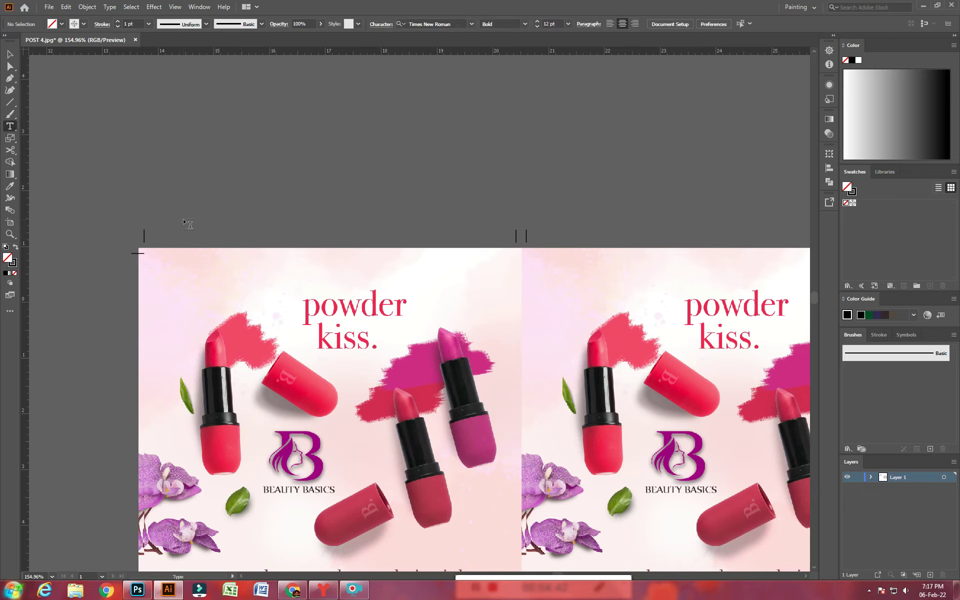
{"action": "left_click", "coordinate": [184, 219]}
{"action": "type", "text": "CMYK"}
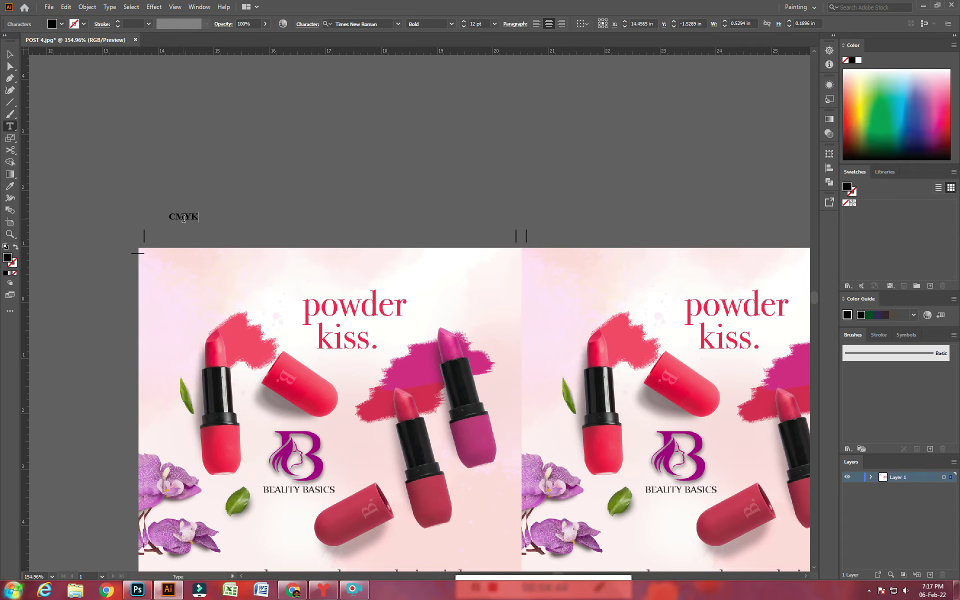
{"action": "key", "text": "Escape"}
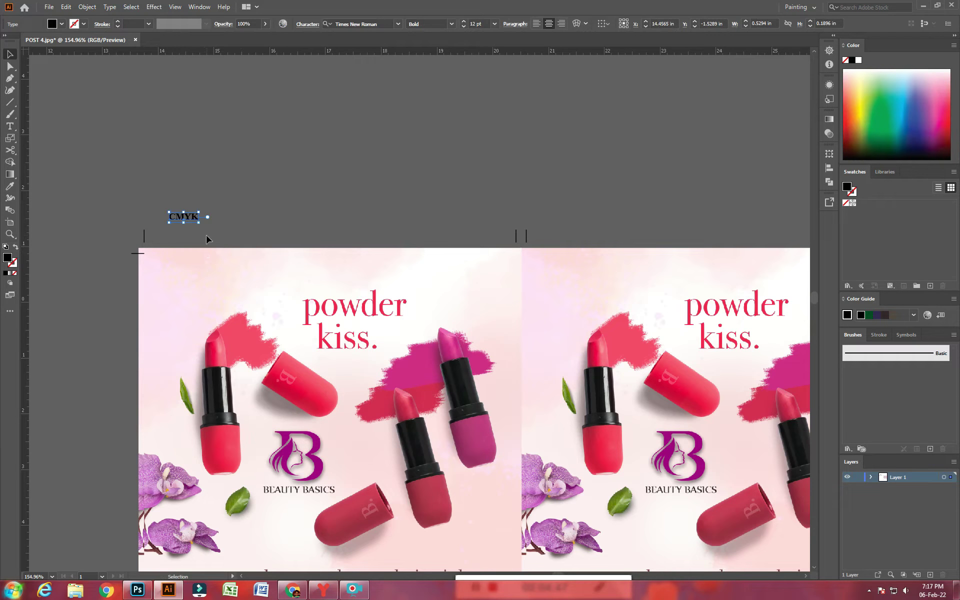
- Enlarge the CMYK text to about 24.5 pt and place it beside the upper-left crop mark, just above the flyer
{"action": "left_click_drag", "start_coordinate": [200, 225], "coordinate": [136, 221]}
{"action": "left_click", "coordinate": [197, 220]}
{"action": "double_click", "coordinate": [198, 220]}
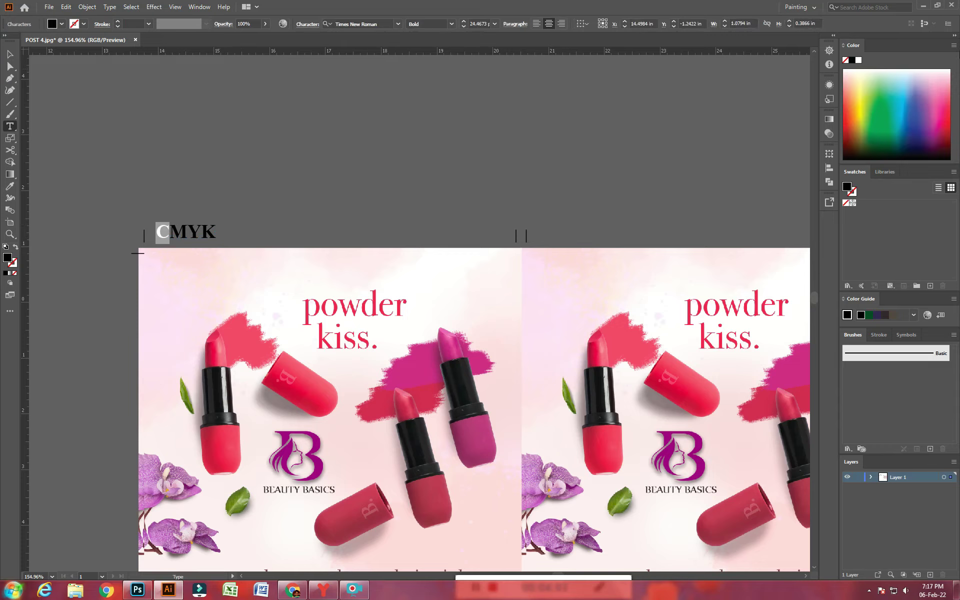
- Try the Printing and Proofing workspace and the Essentials workspace
{"action": "left_click", "coordinate": [799, 7]}
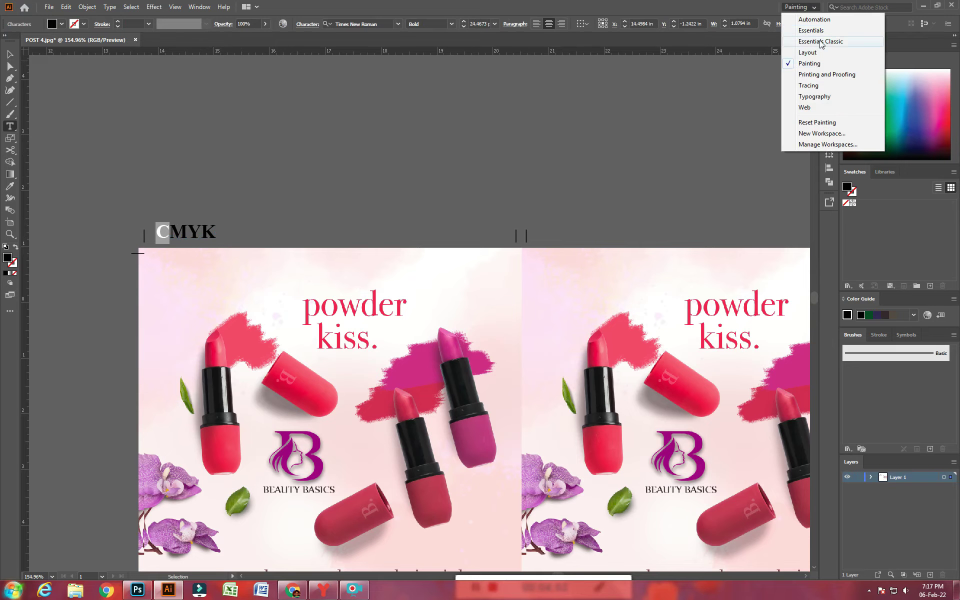
{"action": "left_click", "coordinate": [827, 74]}
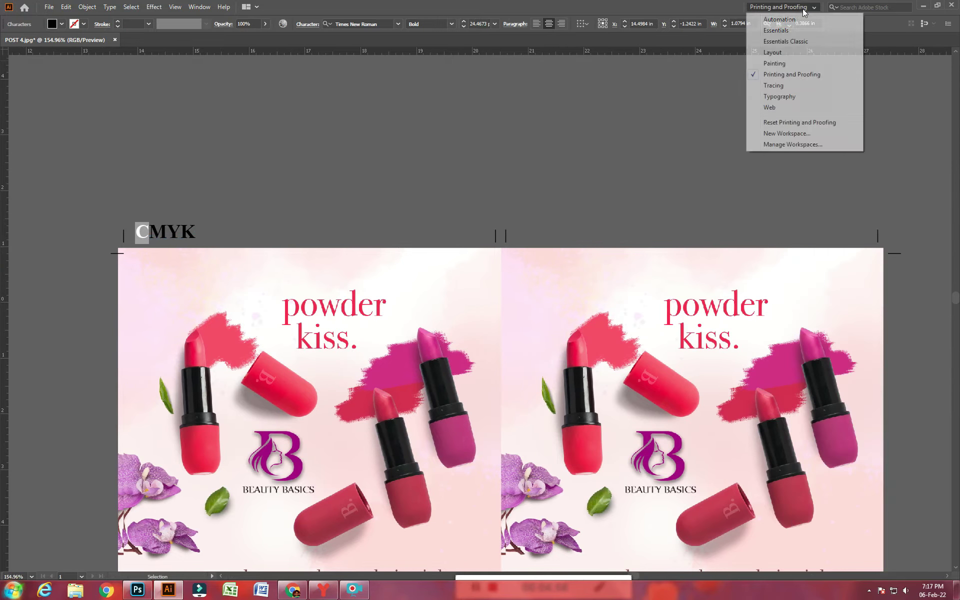
{"action": "left_click", "coordinate": [799, 8]}
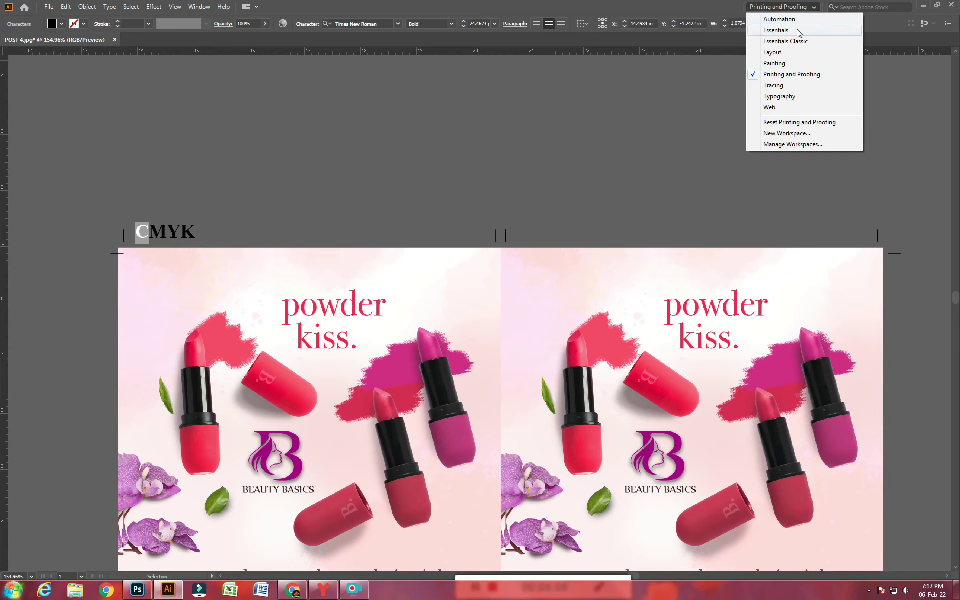
{"action": "left_click", "coordinate": [798, 30]}
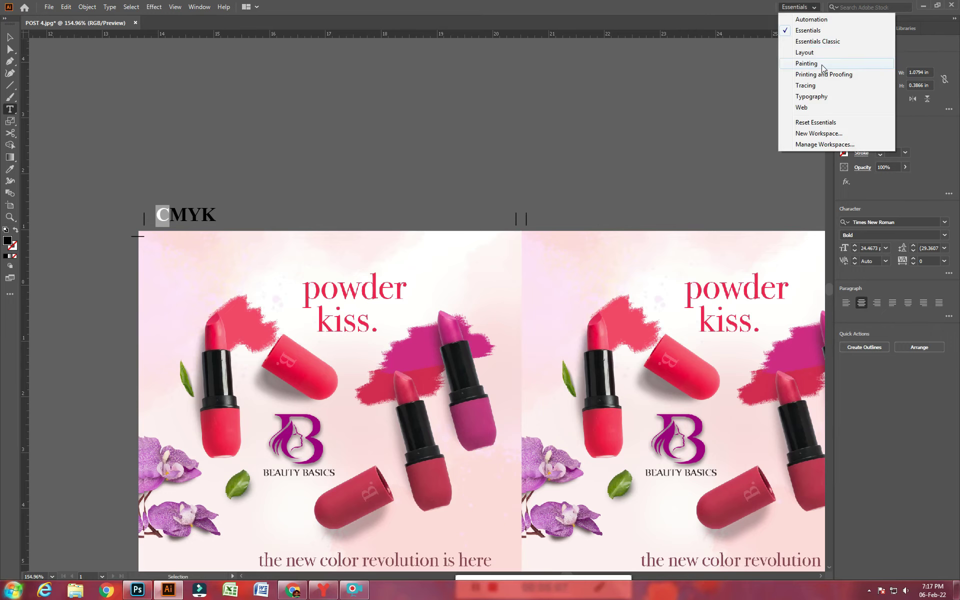
- Switch to the Tracing workspace and show the Swatches
{"action": "left_click", "coordinate": [822, 85]}
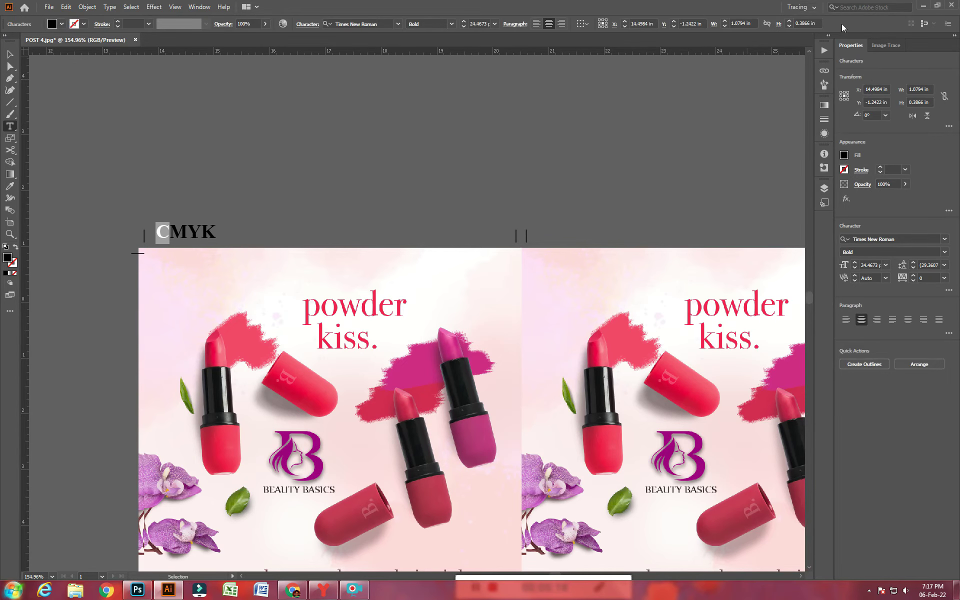
{"action": "left_click", "coordinate": [205, 7]}
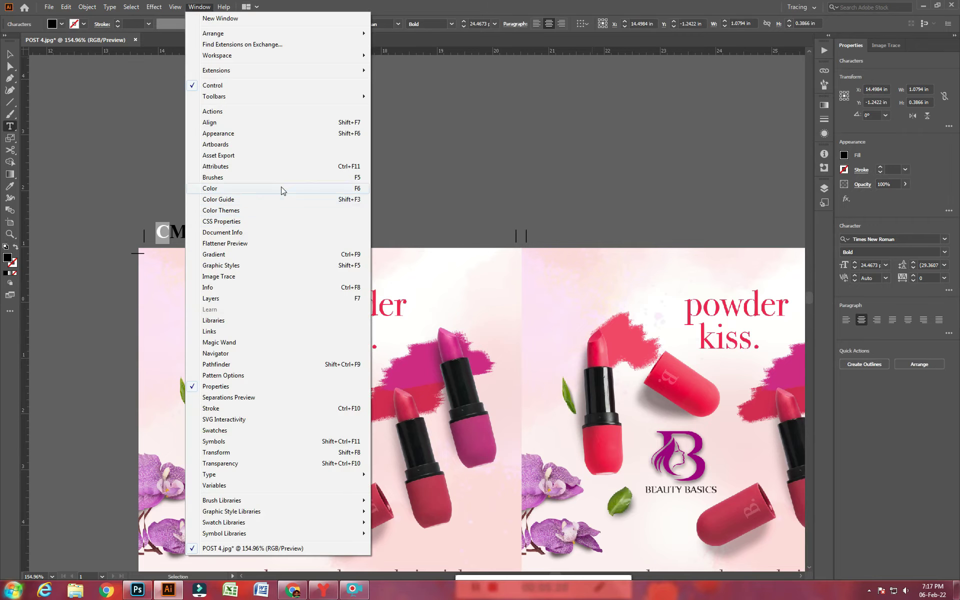
{"action": "left_click", "coordinate": [249, 433]}
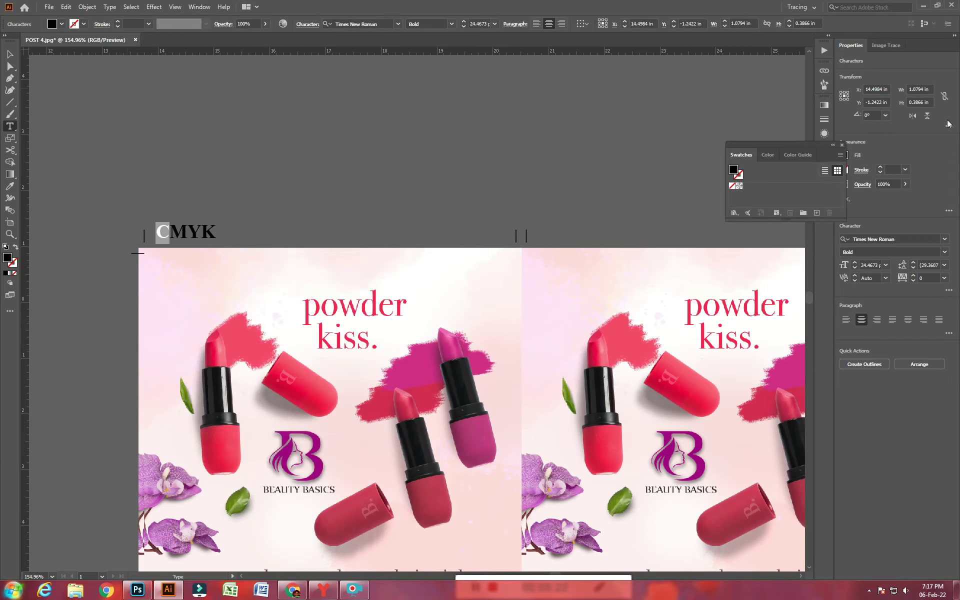
- Fill the letter C of the CMYK text with pure cyan: C 100, M 0, Y 0, K 0
{"action": "double_click", "coordinate": [737, 183]}
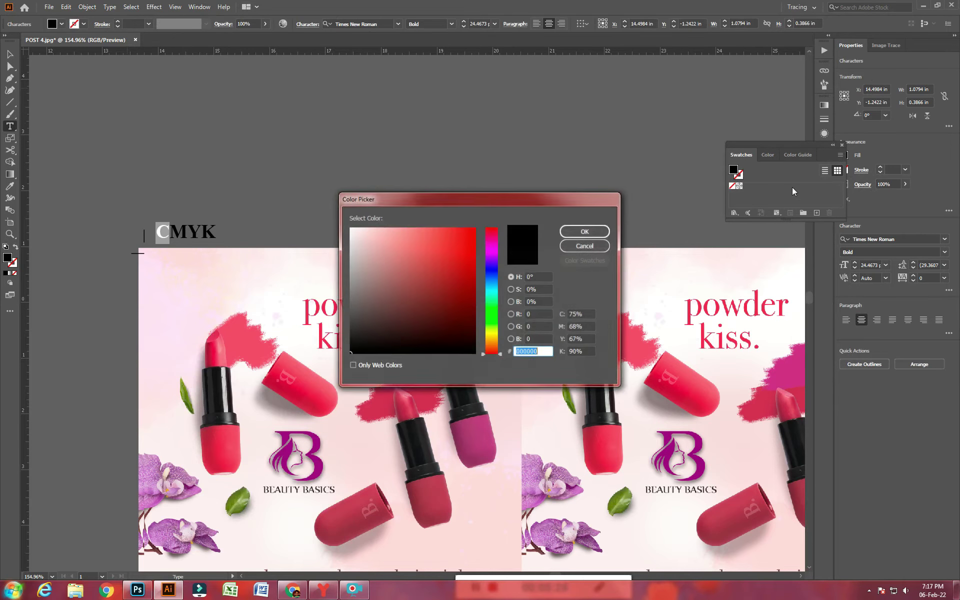
{"action": "left_click", "coordinate": [590, 314]}
{"action": "type", "text": "100"}
{"action": "key", "text": "Tab"}
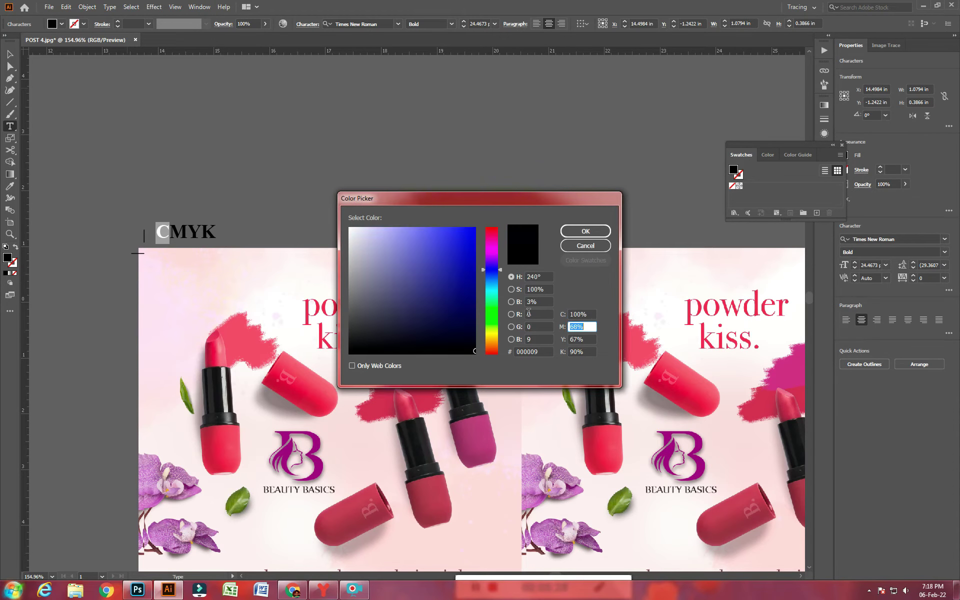
{"action": "type", "text": "0"}
{"action": "key", "text": "Tab"}
{"action": "type", "text": "0"}
{"action": "key", "text": "Tab"}
{"action": "type", "text": "0"}
{"action": "key", "text": "Return"}
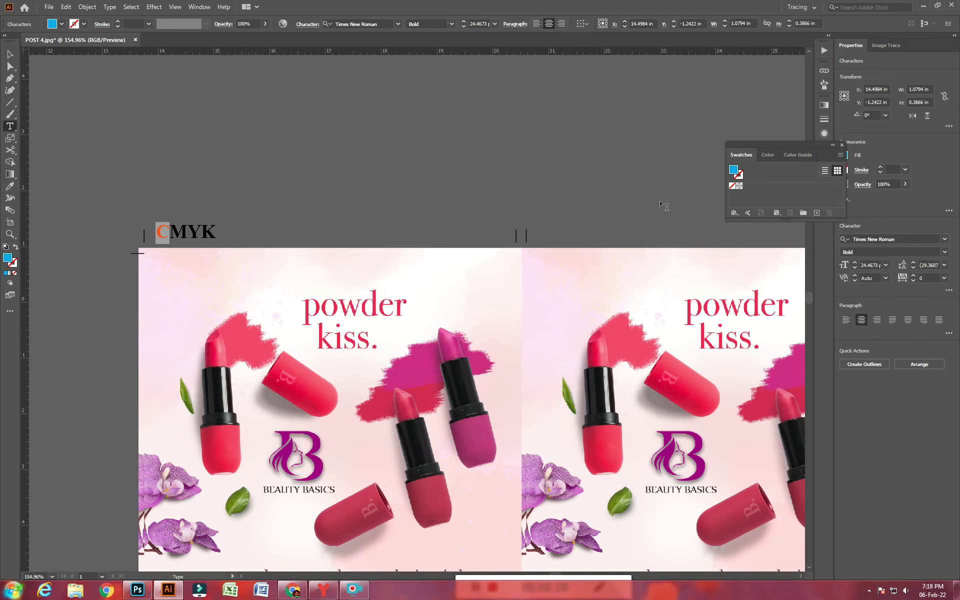
- Fill the letter M of the CMYK text with pure magenta: C 0, M 100, Y 0, K 0
{"action": "left_click_drag", "start_coordinate": [169, 233], "coordinate": [188, 233]}
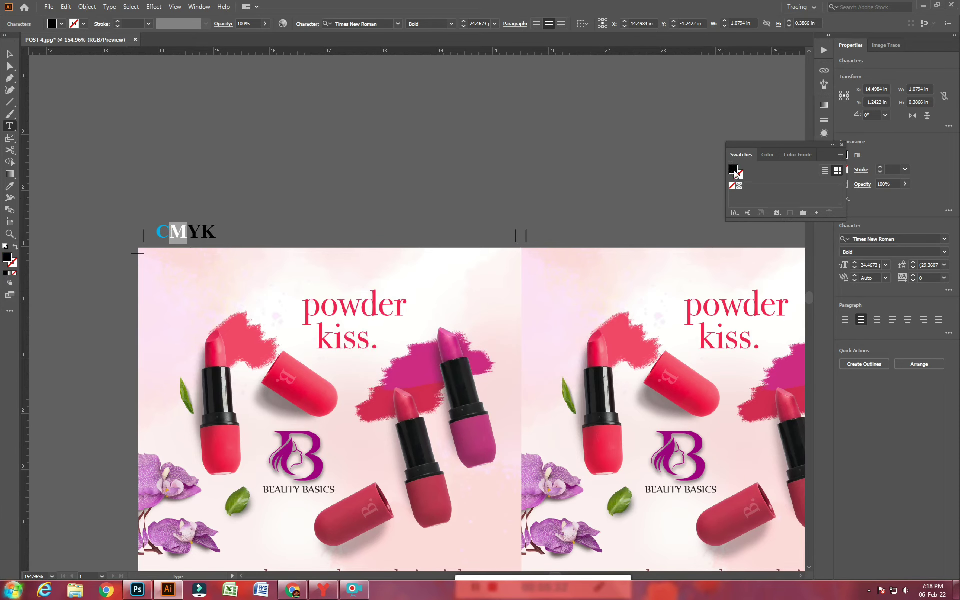
{"action": "double_click", "coordinate": [735, 173]}
{"action": "type", "text": "0"}
{"action": "key", "text": "Tab"}
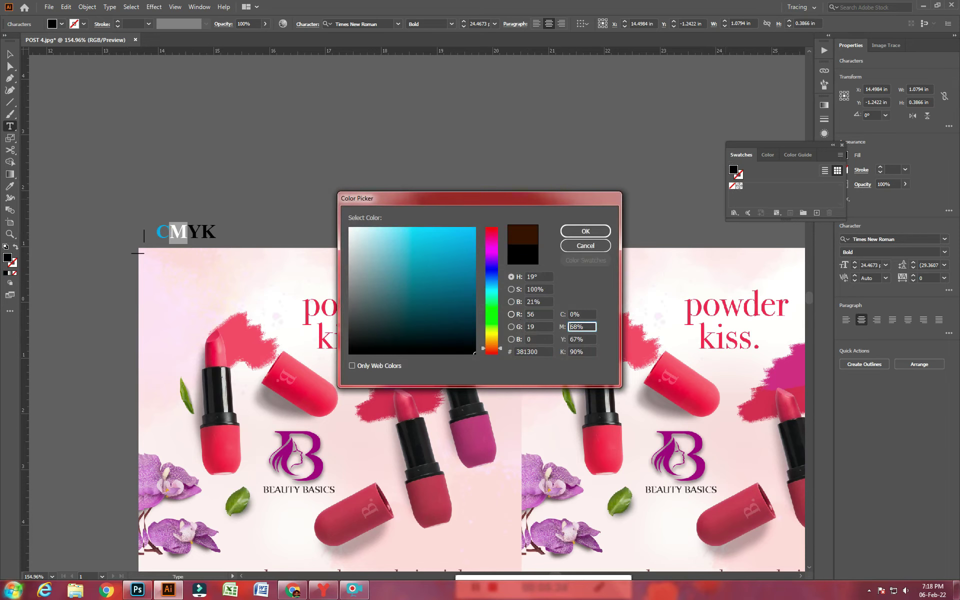
{"action": "type", "text": "100"}
{"action": "key", "text": "Tab"}
{"action": "type", "text": "0"}
{"action": "key", "text": "Tab"}
{"action": "type", "text": "0"}
{"action": "key", "text": "Return"}
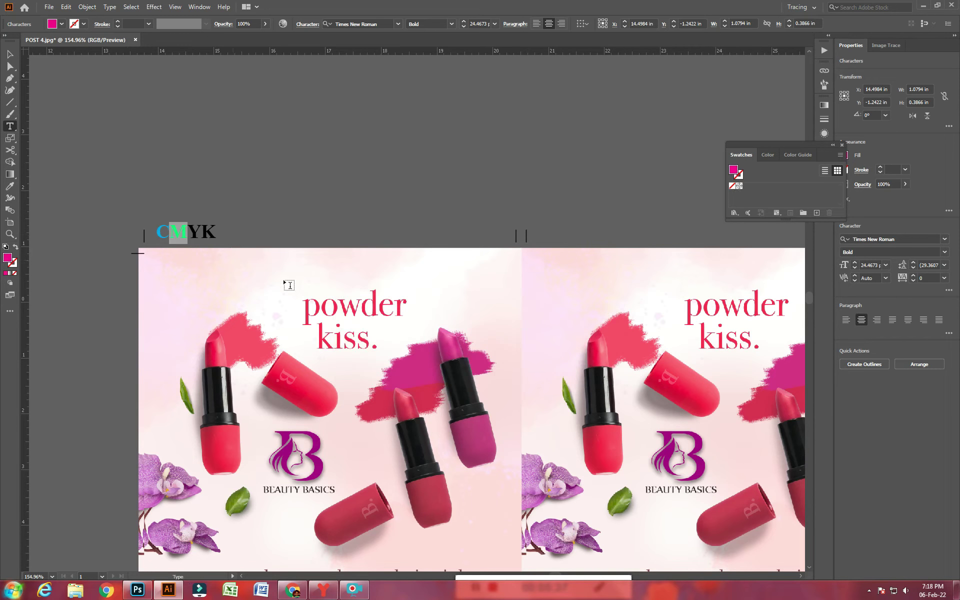
- Fill the letter Y of the CMYK text with pure yellow: C 0, M 0, Y 100, K 0
{"action": "key", "text": "Right"}
{"action": "key", "text": "shift+Right"}
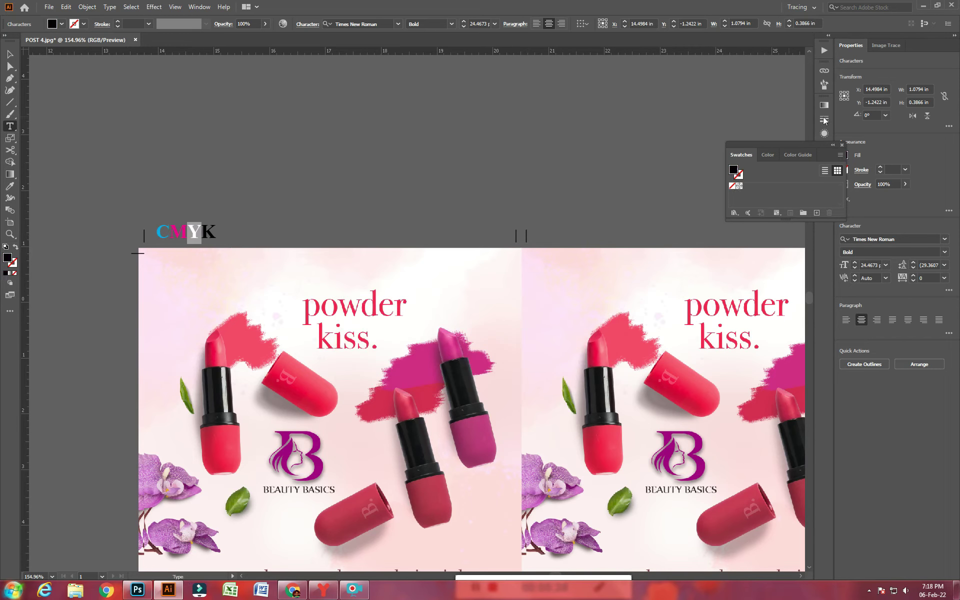
{"action": "double_click", "coordinate": [737, 173]}
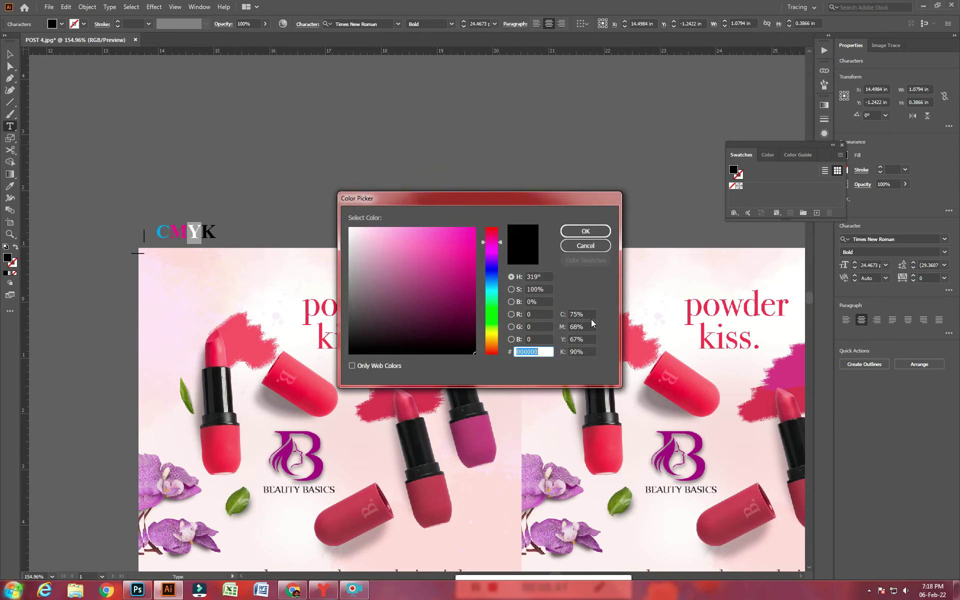
{"action": "left_click", "coordinate": [579, 314]}
{"action": "type", "text": "0"}
{"action": "key", "text": "Tab"}
{"action": "type", "text": "0"}
{"action": "key", "text": "Tab"}
{"action": "type", "text": "100"}
{"action": "key", "text": "Tab"}
{"action": "type", "text": "0"}
{"action": "key", "text": "Return"}
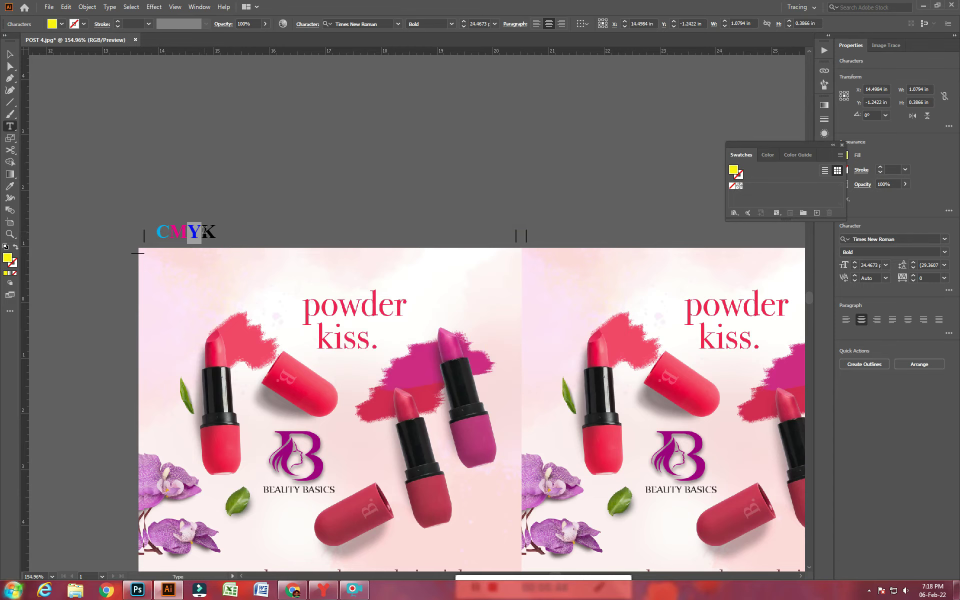
- Fill the letter K of the CMYK text with C 0, M 0, Y 0, K 100 and finish editing the text
{"action": "left_click_drag", "start_coordinate": [202, 232], "coordinate": [217, 234]}
{"action": "double_click", "coordinate": [733, 170]}
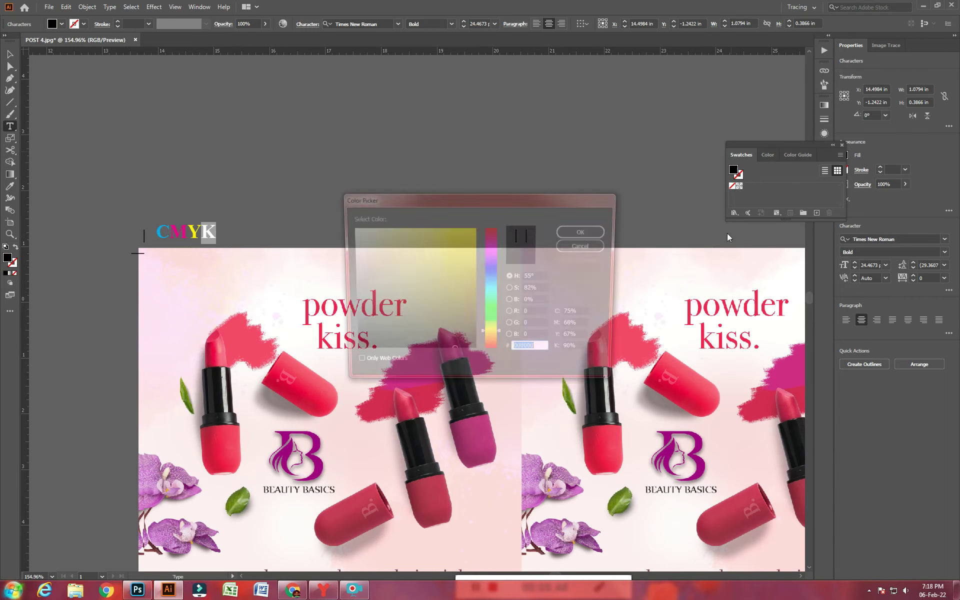
{"action": "left_click", "coordinate": [590, 312]}
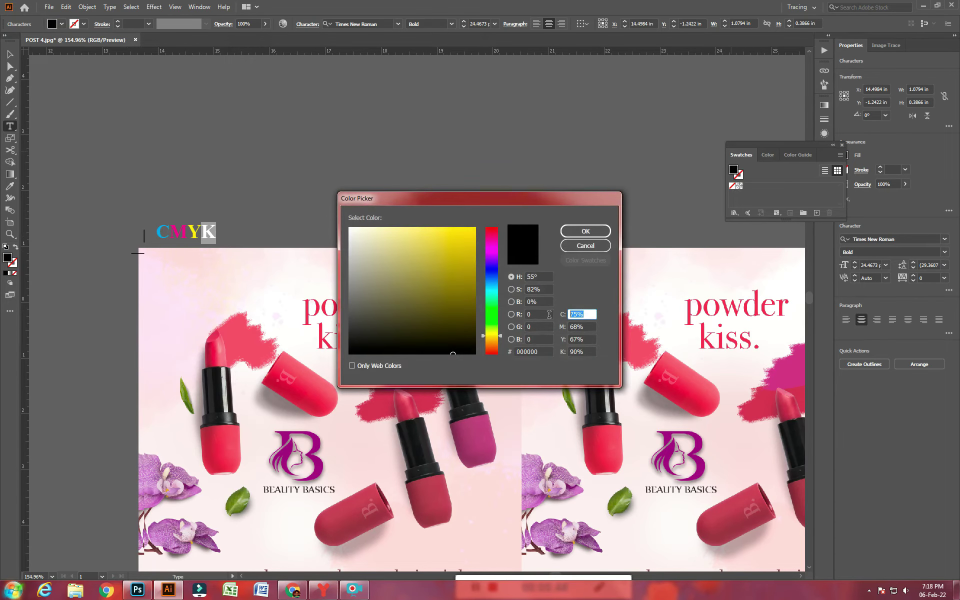
{"action": "type", "text": "0"}
{"action": "key", "text": "Tab"}
{"action": "type", "text": "0"}
{"action": "key", "text": "Tab"}
{"action": "type", "text": "0"}
{"action": "key", "text": "Tab"}
{"action": "type", "text": "100"}
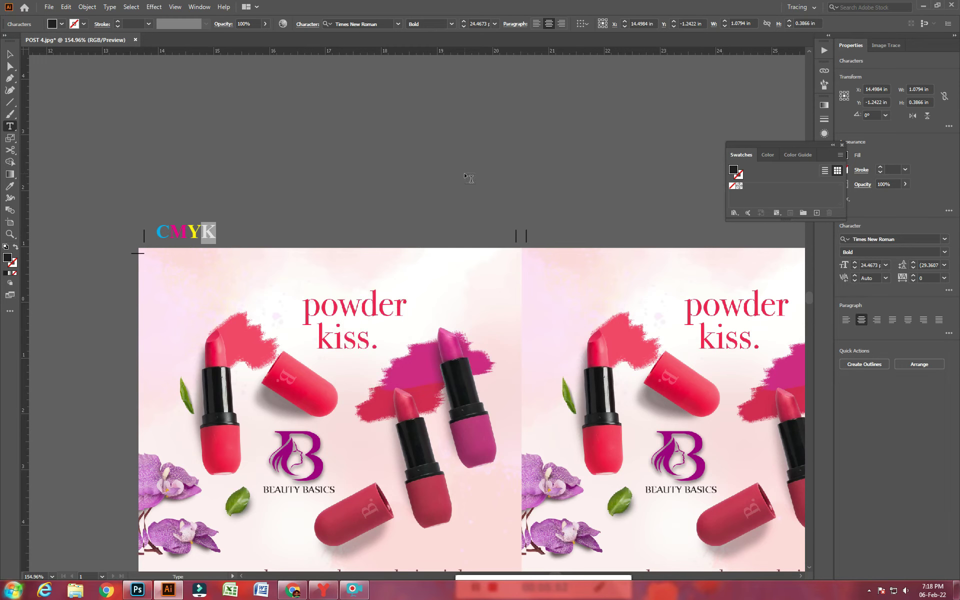
{"action": "key", "text": "Escape"}
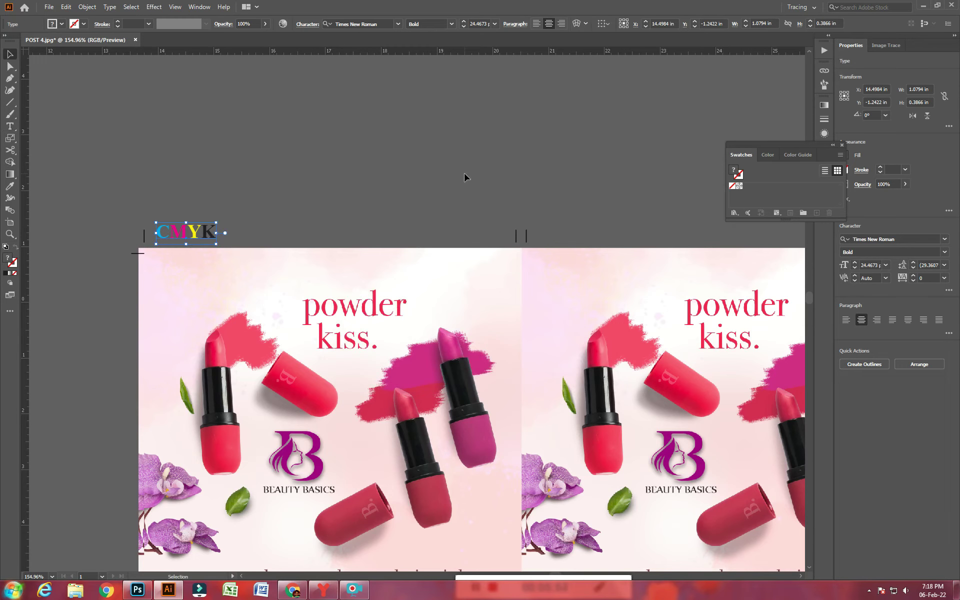
{"action": "left_click", "coordinate": [468, 174]}
{"action": "key", "text": "z"}
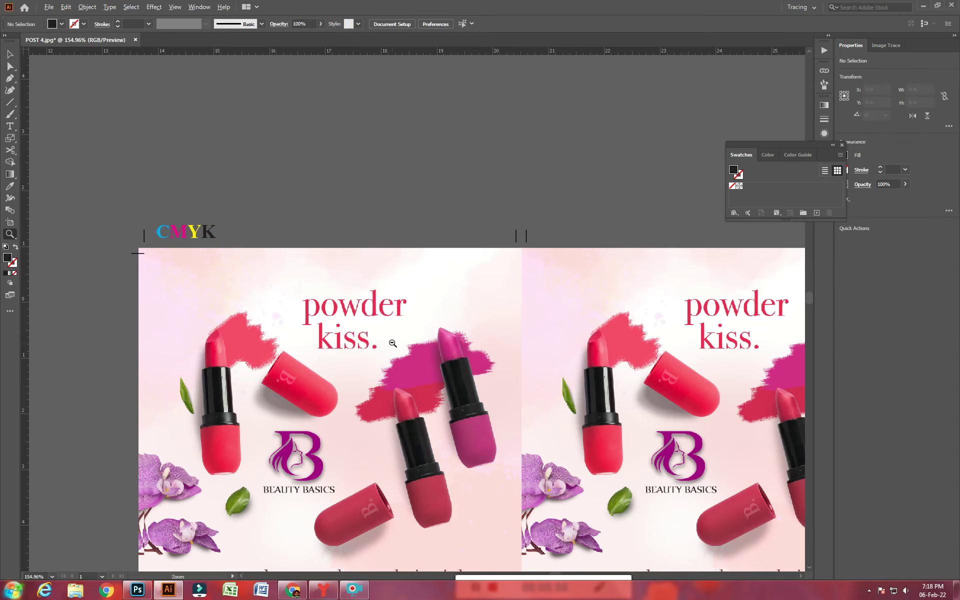
{"action": "left_click", "coordinate": [392, 343], "text": "alt"}
{"action": "left_click", "coordinate": [393, 342], "text": "alt"}
{"action": "left_click", "coordinate": [382, 210], "text": "alt"}
{"action": "key", "text": "v"}
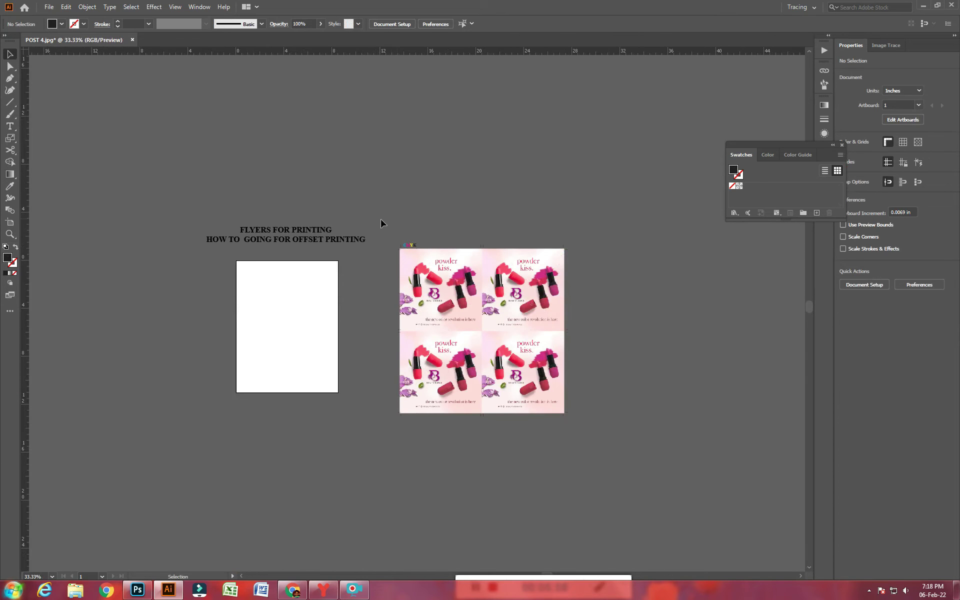
- Isolate the four-up flyer group for editing
{"action": "left_click_drag", "start_coordinate": [627, 473], "coordinate": [550, 390]}
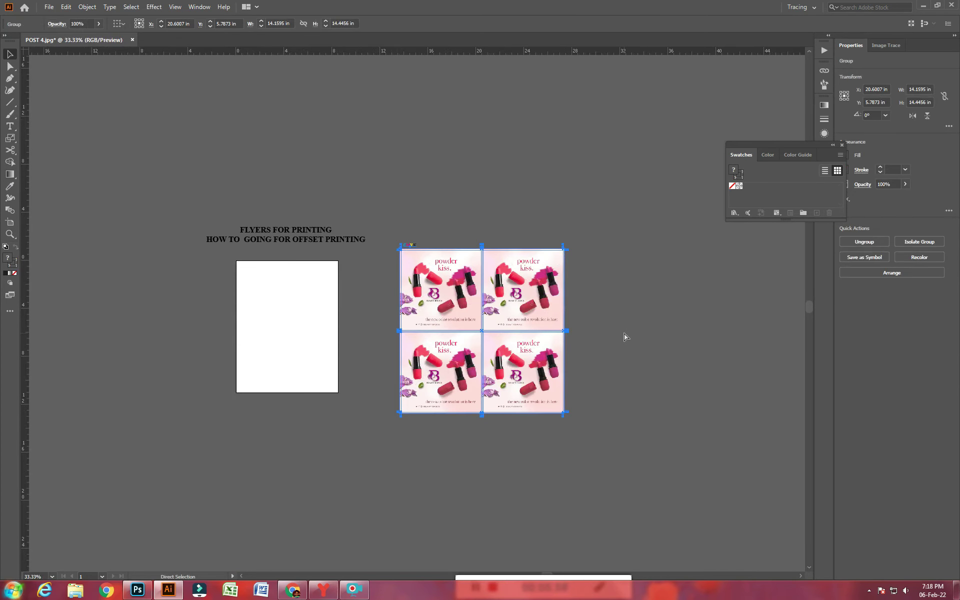
{"action": "key", "text": "ctrl+shift+a"}
{"action": "key", "text": "c"}
{"action": "scroll", "coordinate": [519, 305], "scroll_direction": "up", "scroll_amount": 5}
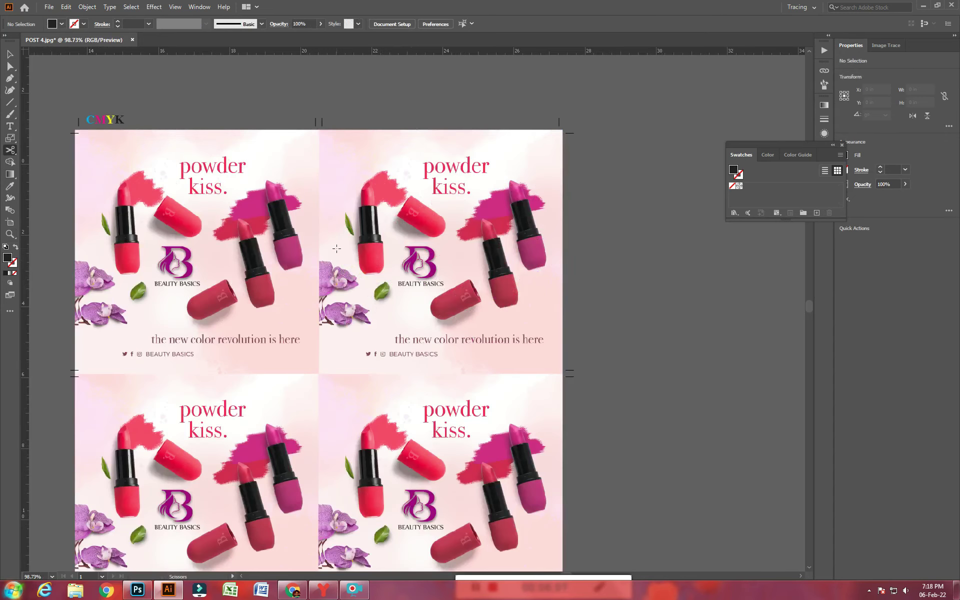
{"action": "key", "text": "v"}
{"action": "double_click", "coordinate": [236, 151]}
- Add a "Flyer" label above the sheet from a copy of the CMYK text and fill it with the Registration swatch
{"action": "left_click_drag", "start_coordinate": [119, 123], "coordinate": [220, 123]}
{"action": "key", "text": "t"}
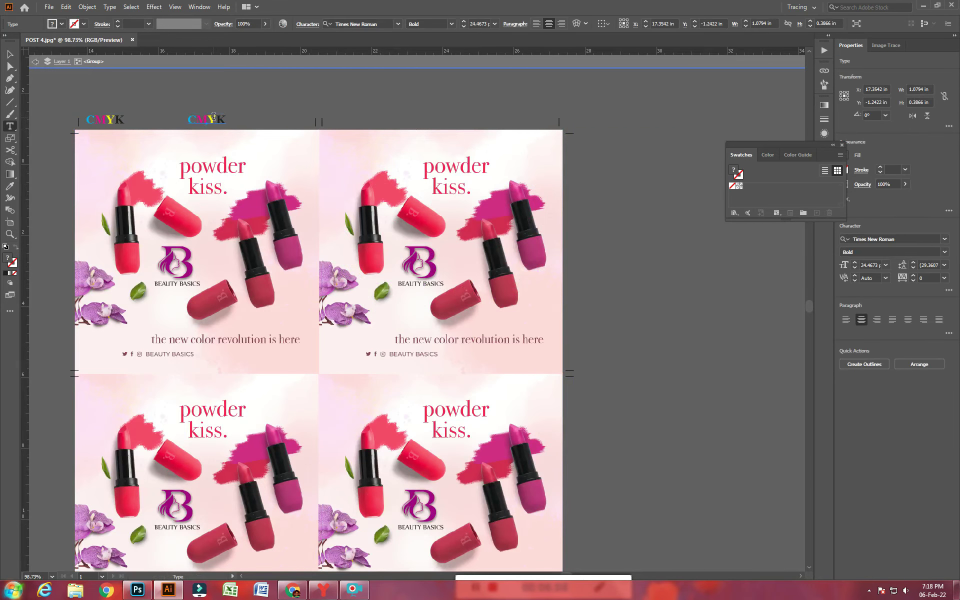
{"action": "double_click", "coordinate": [211, 116]}
{"action": "type", "text": "d"}
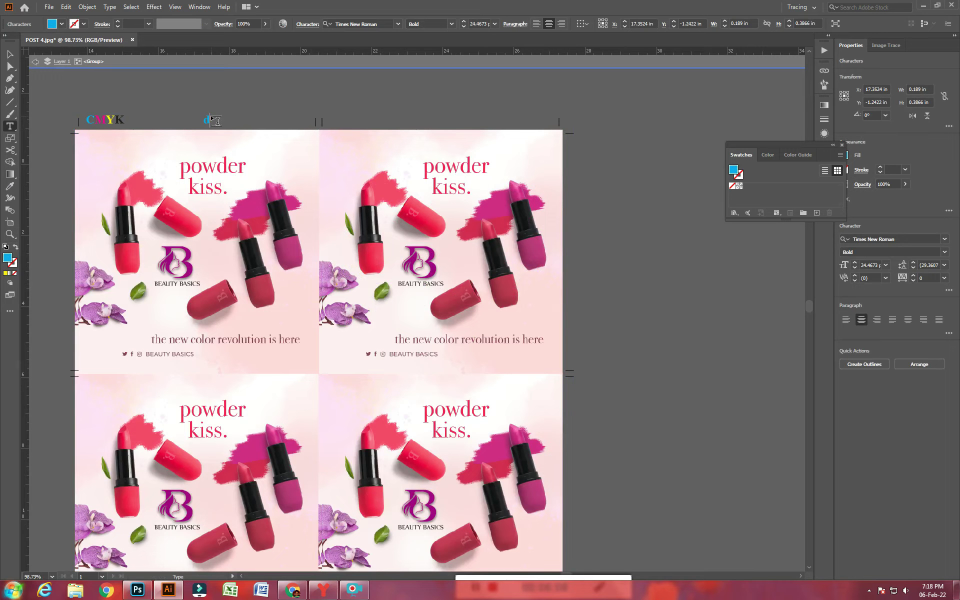
{"action": "type", "text": "LYER"}
{"action": "key", "text": "Escape"}
{"action": "double_click", "coordinate": [212, 119]}
{"action": "type", "text": "FLyer"}
{"action": "key", "text": "Escape"}
{"action": "left_click", "coordinate": [740, 186]}
{"action": "left_click", "coordinate": [242, 103]}
- Place the Flyer label beside the upper centre crop marks and add a copy reading "GTO52" near the upper outer crop mark
{"action": "left_click_drag", "start_coordinate": [215, 122], "coordinate": [546, 112]}
{"action": "key", "text": "t"}
{"action": "double_click", "coordinate": [541, 123]}
{"action": "type", "text": "G"}
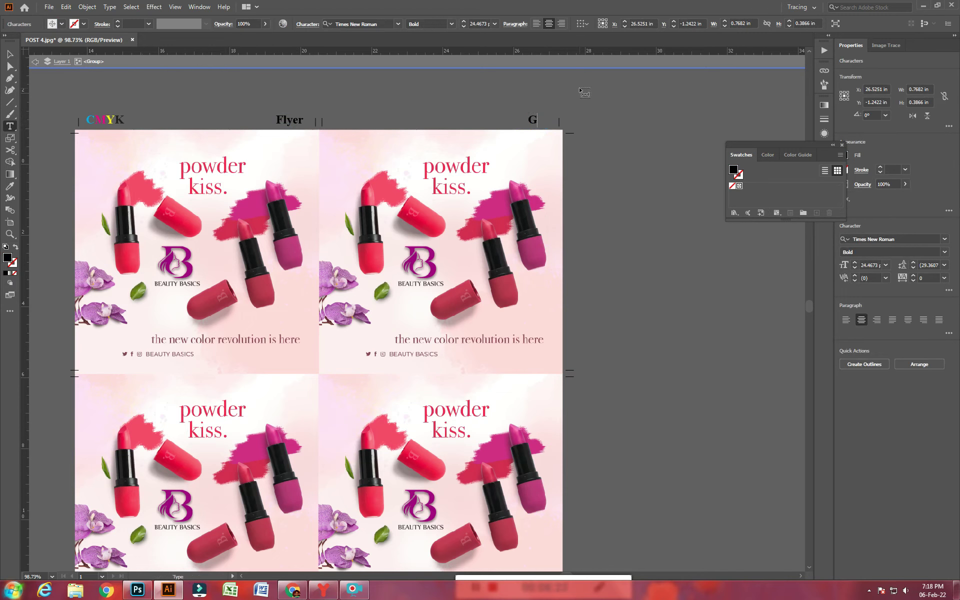
{"action": "type", "text": "TO52"}
{"action": "key", "text": "Escape"}
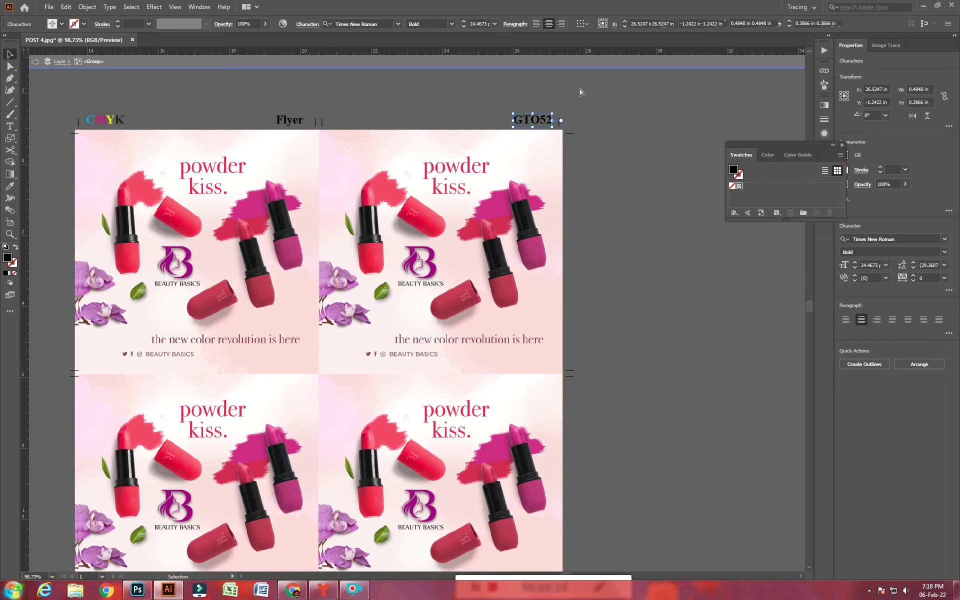
{"action": "left_click", "coordinate": [626, 152]}
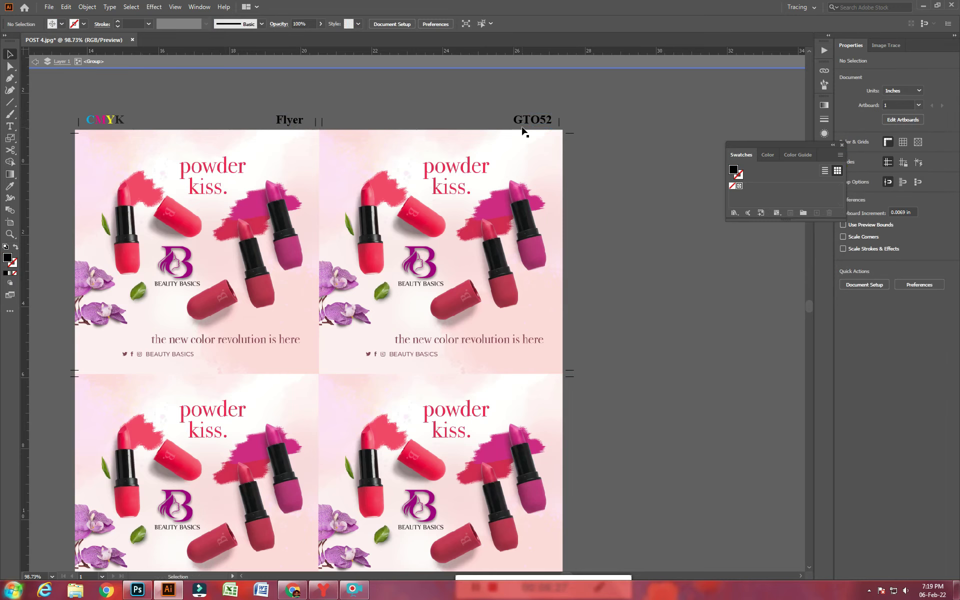
- Move the GTO52 label just past the upper centre crop marks, change its text to "15x15" and leave the group
{"action": "left_click_drag", "start_coordinate": [531, 121], "coordinate": [361, 122]}
{"action": "double_click", "coordinate": [361, 120]}
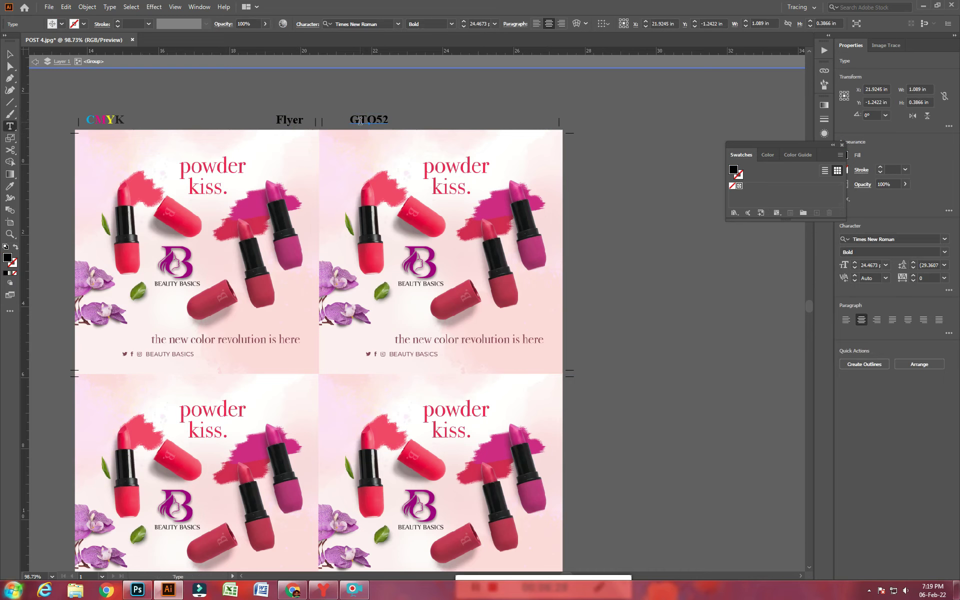
{"action": "double_click", "coordinate": [360, 120]}
{"action": "type", "text": "15x15"}
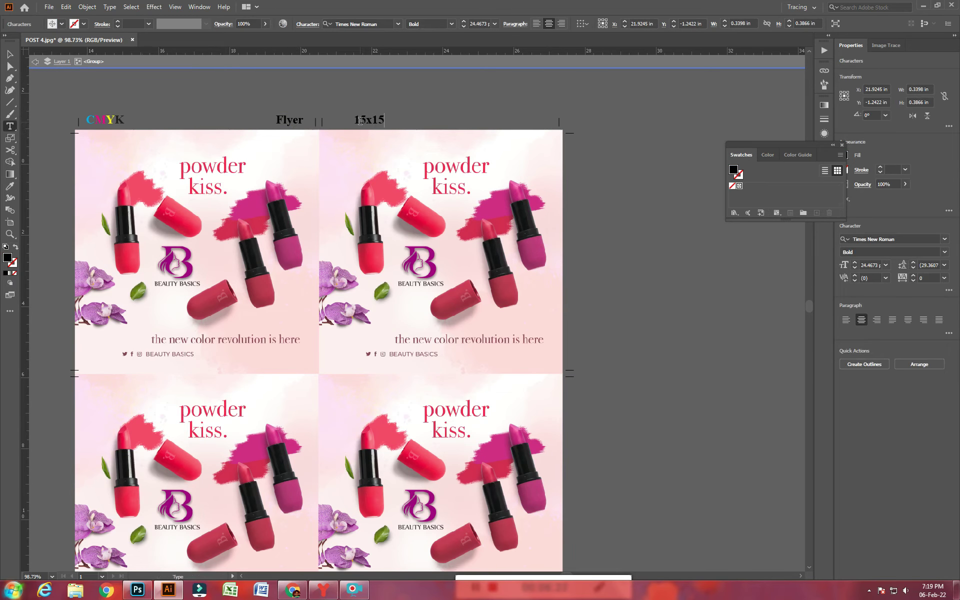
{"action": "key", "text": "Escape"}
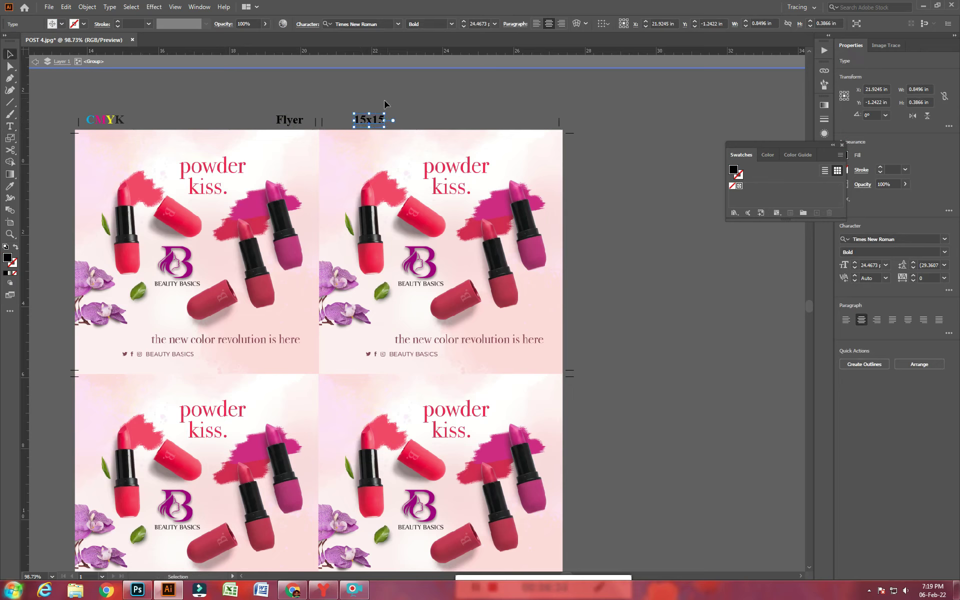
{"action": "left_click", "coordinate": [407, 108]}
{"action": "left_click_drag", "start_coordinate": [381, 124], "coordinate": [359, 124]}
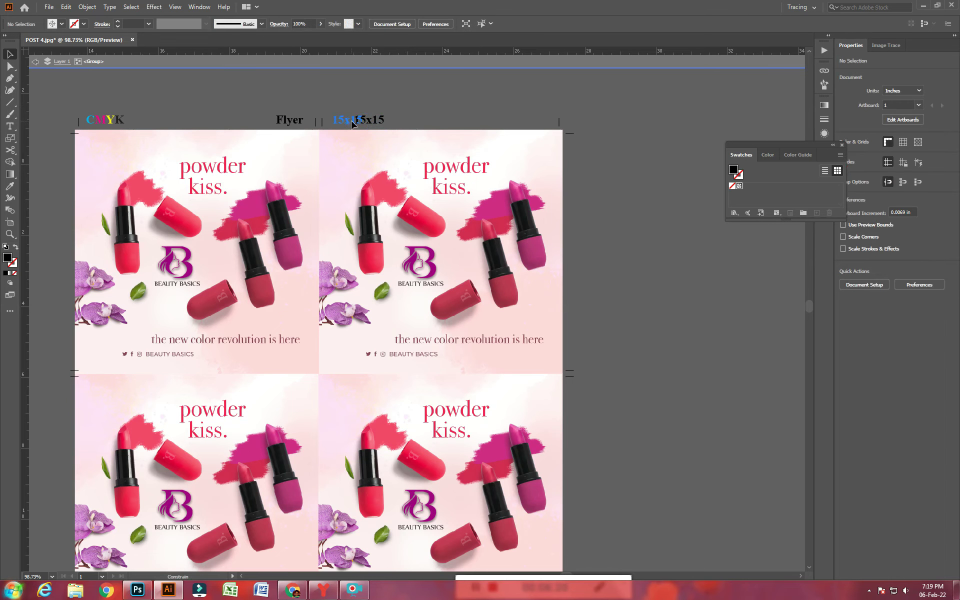
{"action": "left_click", "coordinate": [443, 105]}
{"action": "key", "text": "z"}
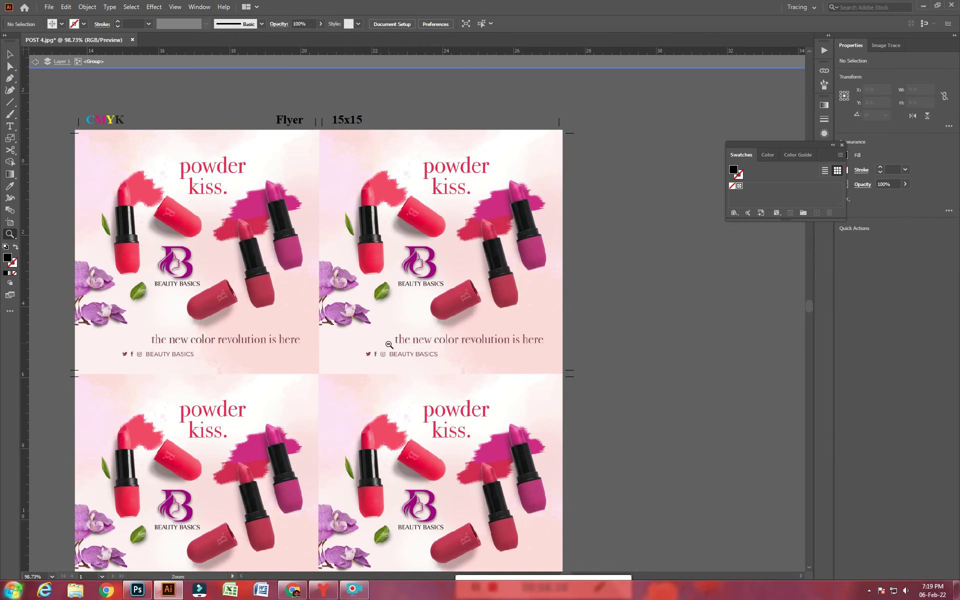
{"action": "left_click", "coordinate": [392, 338], "text": "alt"}
{"action": "left_click", "coordinate": [393, 339], "text": "alt"}
{"action": "key", "text": "Escape"}
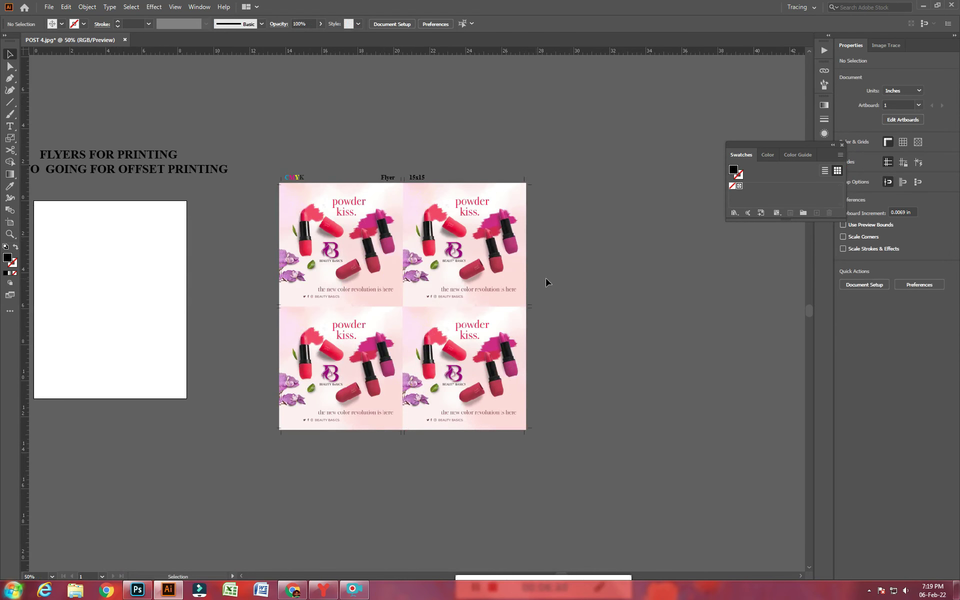
- Move the artboard below the title text and switch the ruler units to millimetres
{"action": "key", "text": "ctrl+minus"}
{"action": "left_click", "coordinate": [9, 222]}
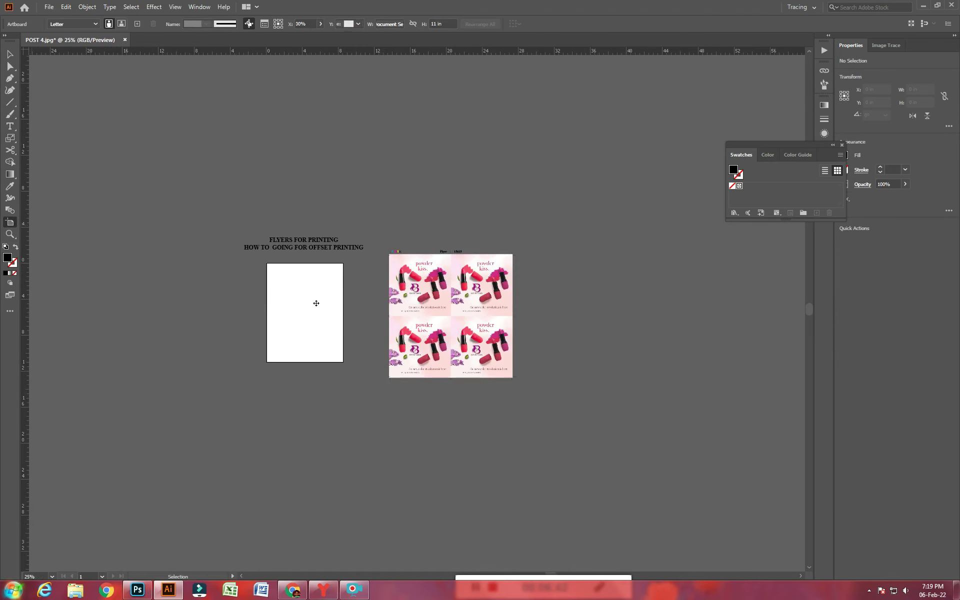
{"action": "left_click_drag", "start_coordinate": [275, 350], "coordinate": [227, 441]}
{"action": "right_click", "coordinate": [526, 54]}
{"action": "left_click", "coordinate": [554, 95]}
- Set the artboard size to 510 mm wide and 400 mm high
{"action": "left_click", "coordinate": [389, 24]}
{"action": "type", "text": "510"}
{"action": "key", "text": "Tab"}
{"action": "type", "text": "400"}
{"action": "key", "text": "Return"}
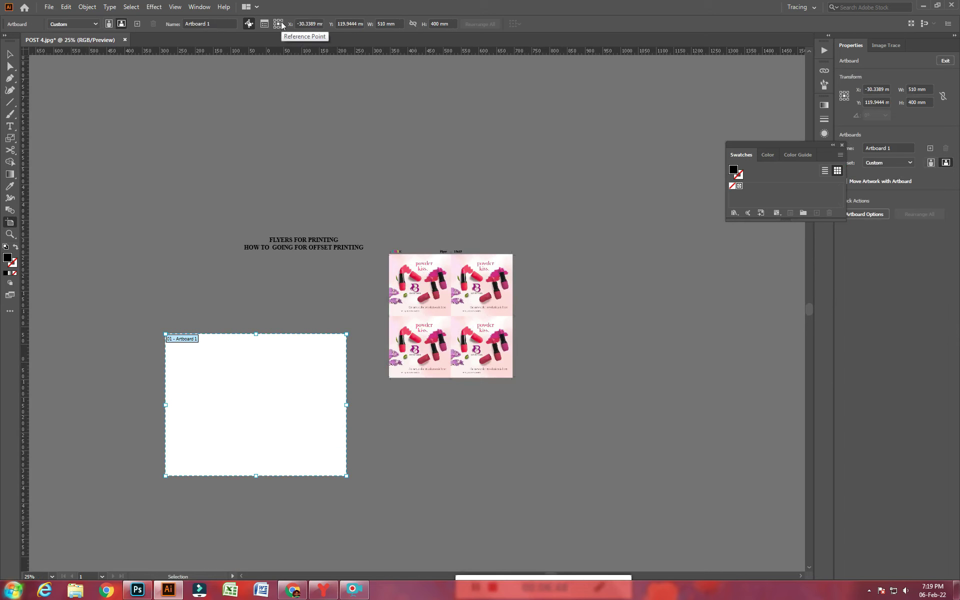
- Centre the flyer group horizontally on the artboard and align it to the artboard's upper edge
{"action": "key", "text": "v"}
{"action": "left_click", "coordinate": [443, 253]}
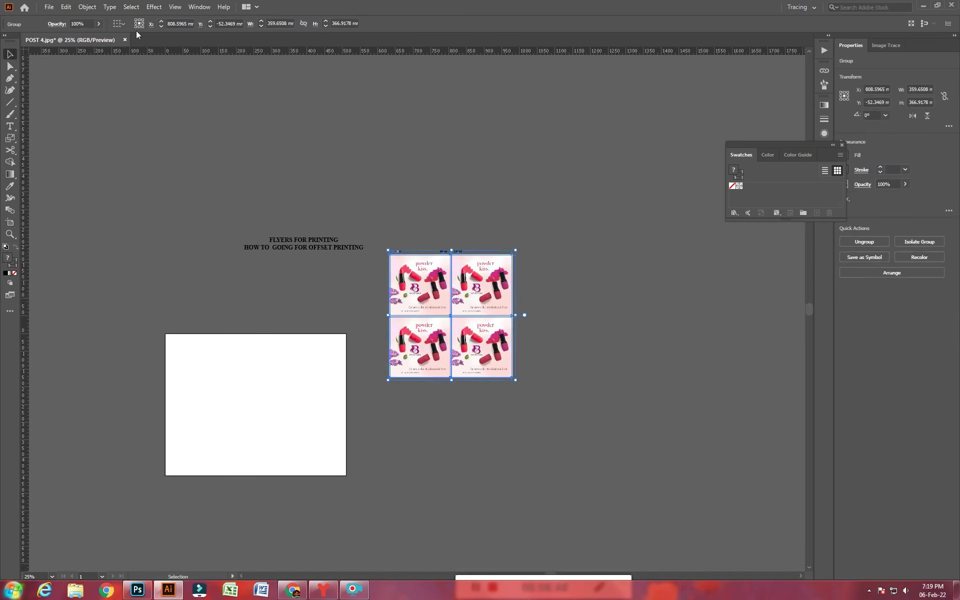
{"action": "left_click", "coordinate": [119, 24]}
{"action": "left_click", "coordinate": [148, 58]}
{"action": "left_click", "coordinate": [150, 23]}
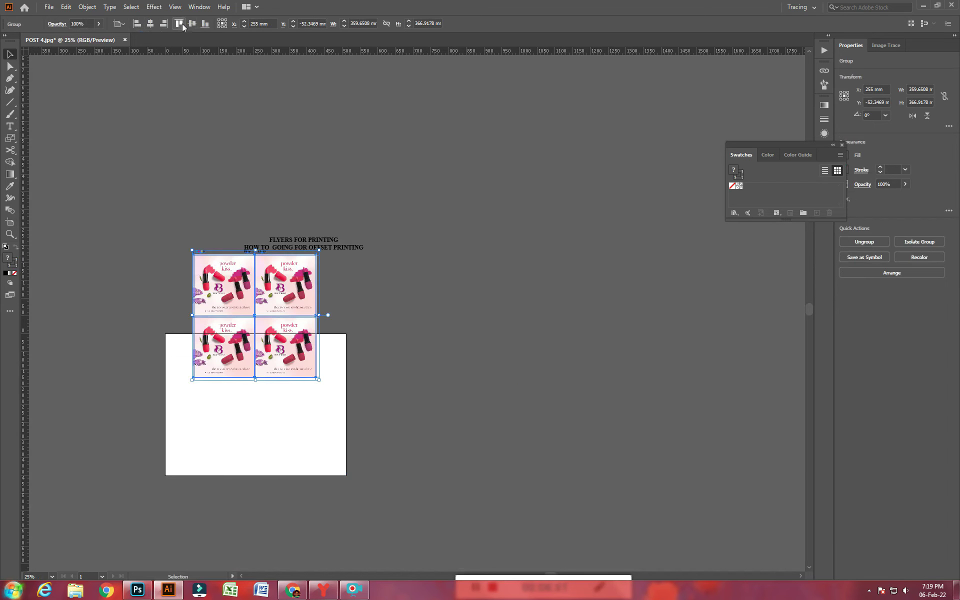
{"action": "left_click", "coordinate": [182, 25]}
- Raise the flyer group until its upper horizontal crop marks meet the artboard's upper edge, and switch the ruler units to inches
{"action": "left_click", "coordinate": [487, 298]}
{"action": "left_click_drag", "start_coordinate": [171, 364], "coordinate": [372, 208]}
{"action": "right_click", "coordinate": [531, 51]}
{"action": "left_click", "coordinate": [555, 79]}
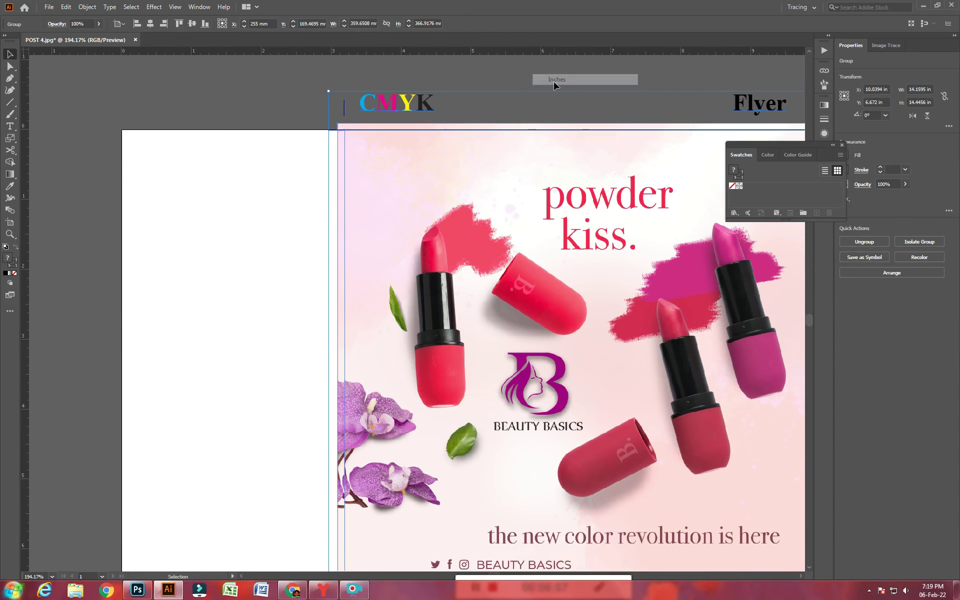
- Set the keyboard increment to 1.5 inch and nudge the flyer group down by one increment
{"action": "key", "text": "ctrl+k"}
{"action": "type", "text": "1.5 inch"}
{"action": "key", "text": "Return"}
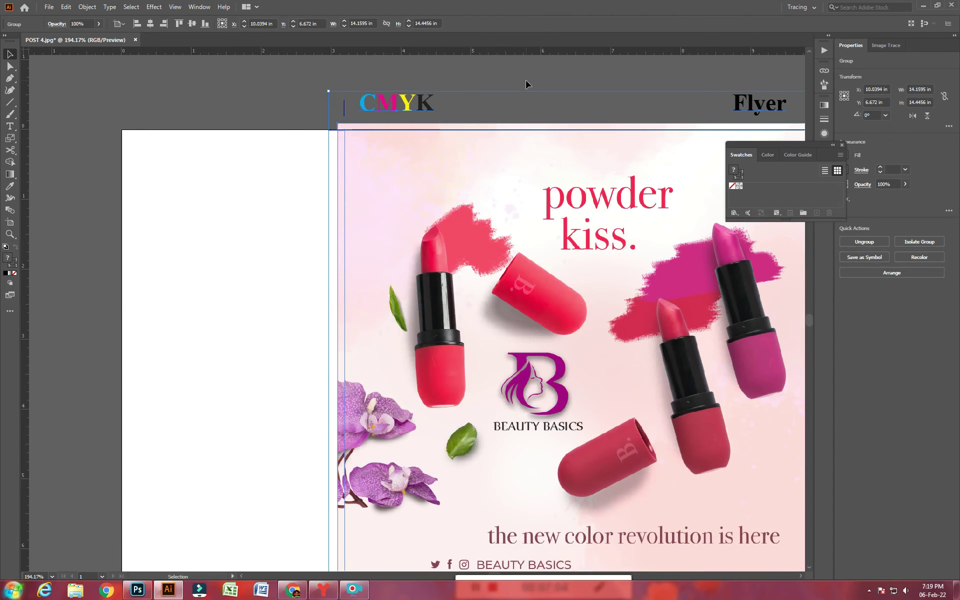
{"action": "key", "text": "Down"}
{"action": "left_click", "coordinate": [486, 140]}
- Add the text "gto52 (4 plates)" above the artboard and enlarge it into a heading
{"action": "key", "text": "z"}
{"action": "left_click", "coordinate": [512, 289], "text": "alt"}
{"action": "left_click", "coordinate": [511, 289], "text": "alt"}
{"action": "scroll", "coordinate": [512, 289], "scroll_direction": "up", "scroll_amount": 3}
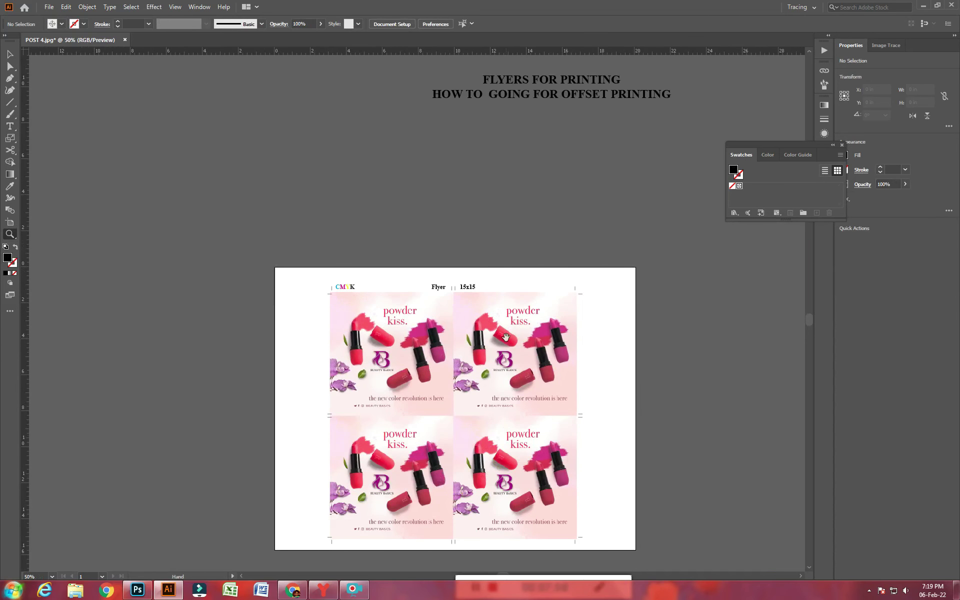
{"action": "key", "text": "t"}
{"action": "left_click", "coordinate": [424, 218]}
{"action": "key", "text": "BackSpace"}
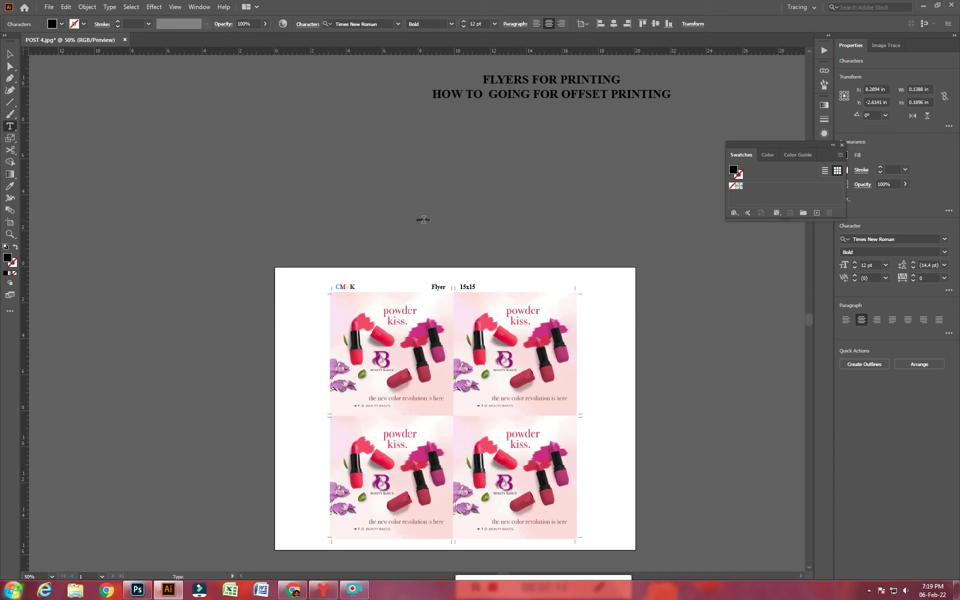
{"action": "key", "text": "Escape"}
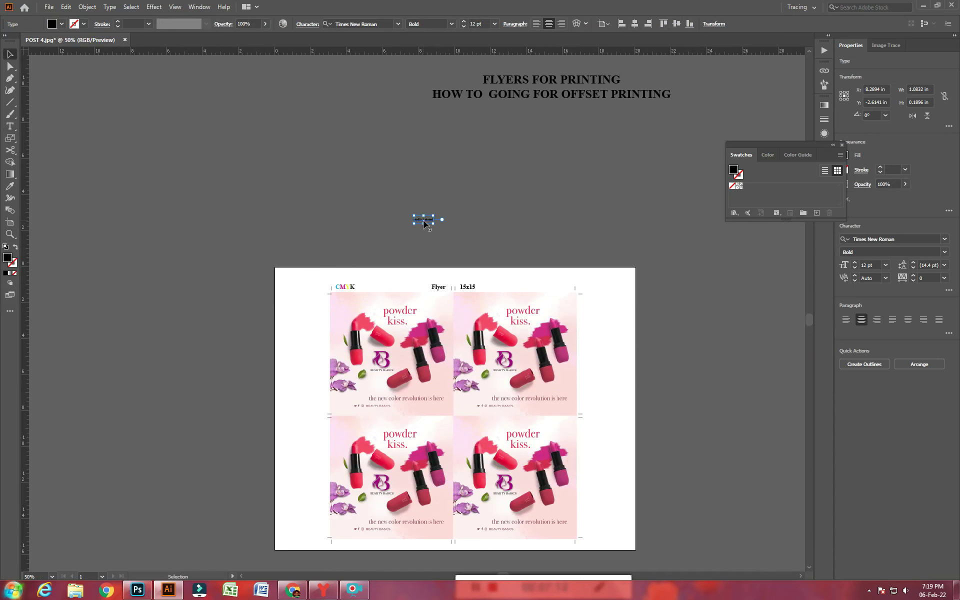
{"action": "left_click_drag", "start_coordinate": [434, 226], "coordinate": [554, 243]}
{"action": "left_click", "coordinate": [549, 171]}
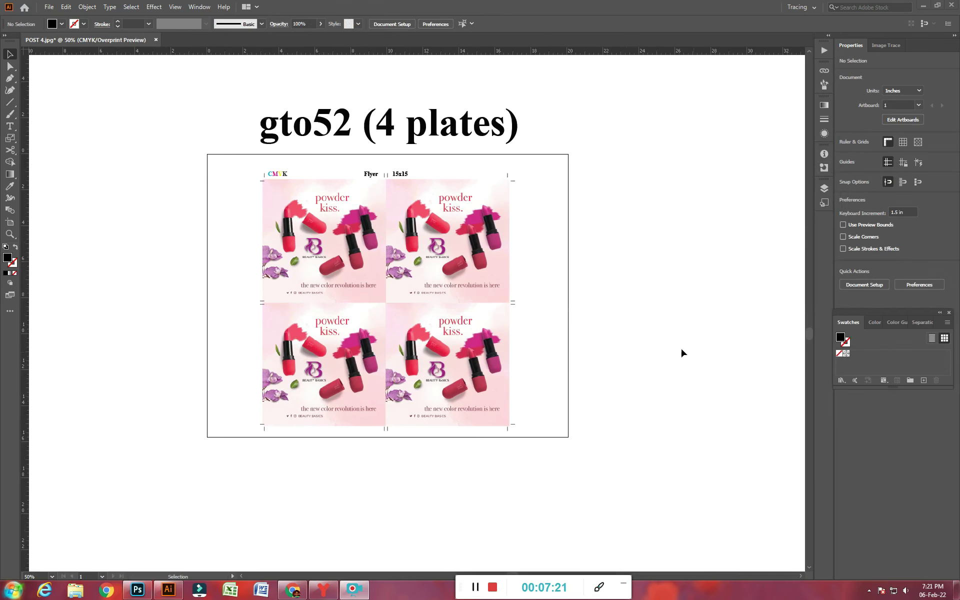
- Show the separations preview and examine the black plate, then the cyan plate alone and up close
{"action": "left_click", "coordinate": [918, 321]}
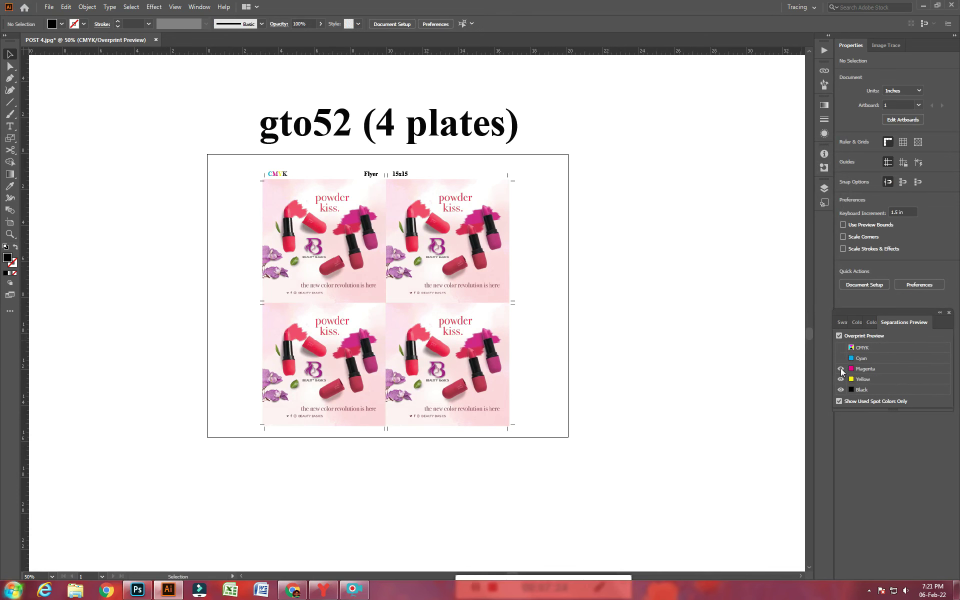
{"action": "left_click", "coordinate": [841, 388], "text": "alt"}
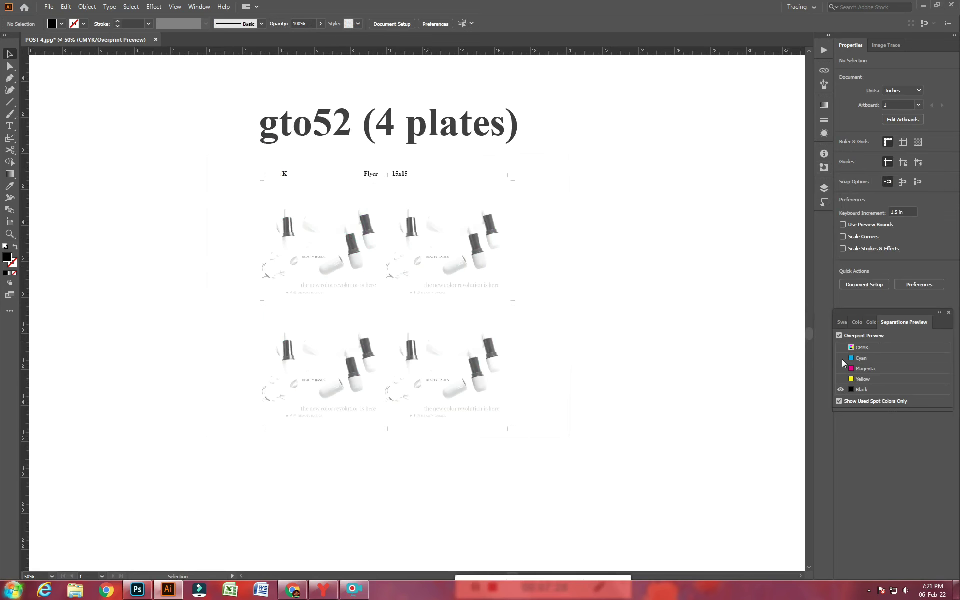
{"action": "left_click", "coordinate": [841, 358]}
{"action": "left_click", "coordinate": [840, 389]}
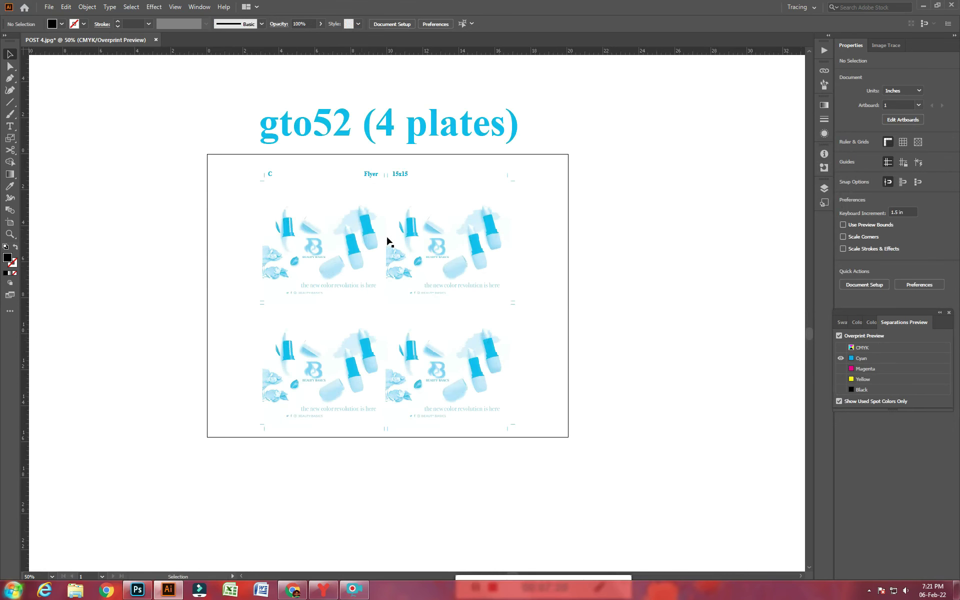
{"action": "key", "text": "z"}
{"action": "left_click_drag", "start_coordinate": [250, 192], "coordinate": [620, 462]}
{"action": "left_click_drag", "start_coordinate": [316, 221], "coordinate": [364, 317]}
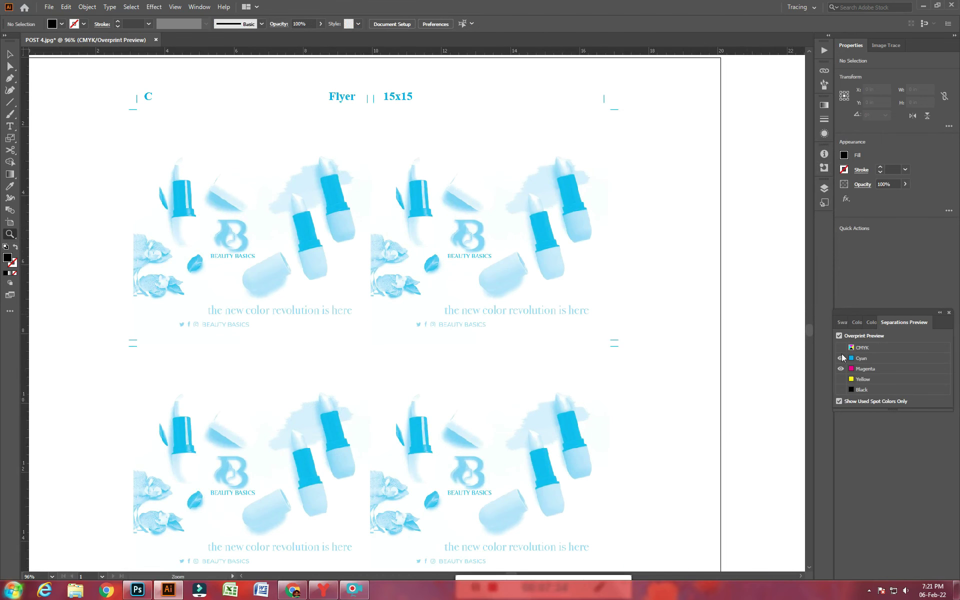
- View the magenta, yellow and black plates one at a time
{"action": "left_click", "coordinate": [840, 370]}
{"action": "left_click", "coordinate": [841, 357]}
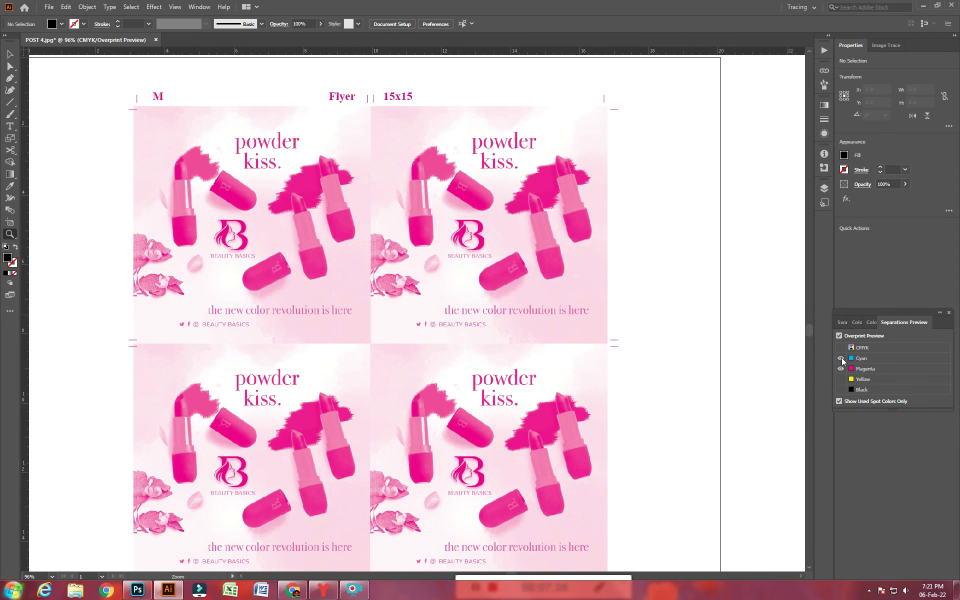
{"action": "left_click", "coordinate": [841, 378]}
{"action": "left_click", "coordinate": [840, 369]}
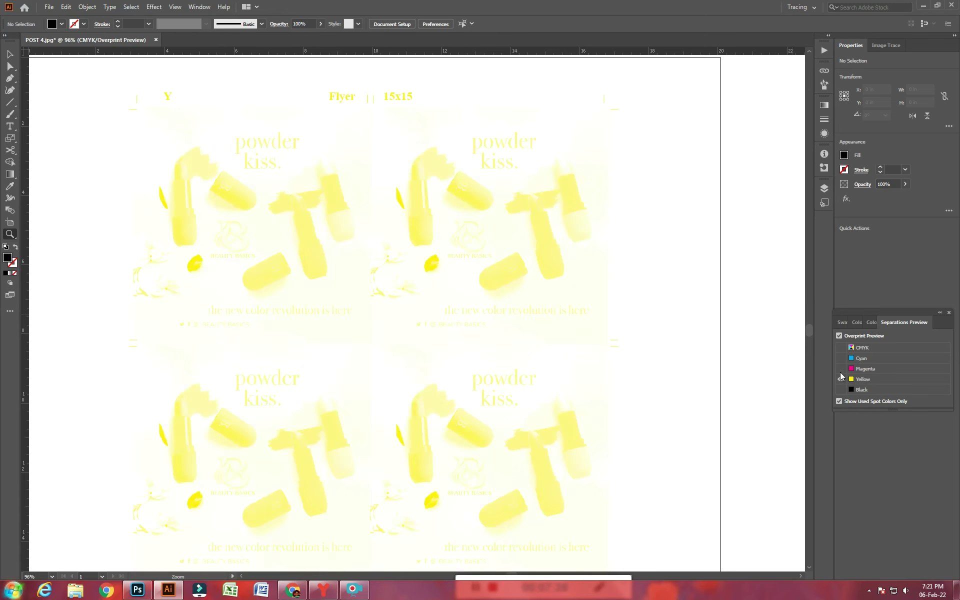
{"action": "left_click", "coordinate": [841, 389]}
{"action": "left_click", "coordinate": [840, 379]}
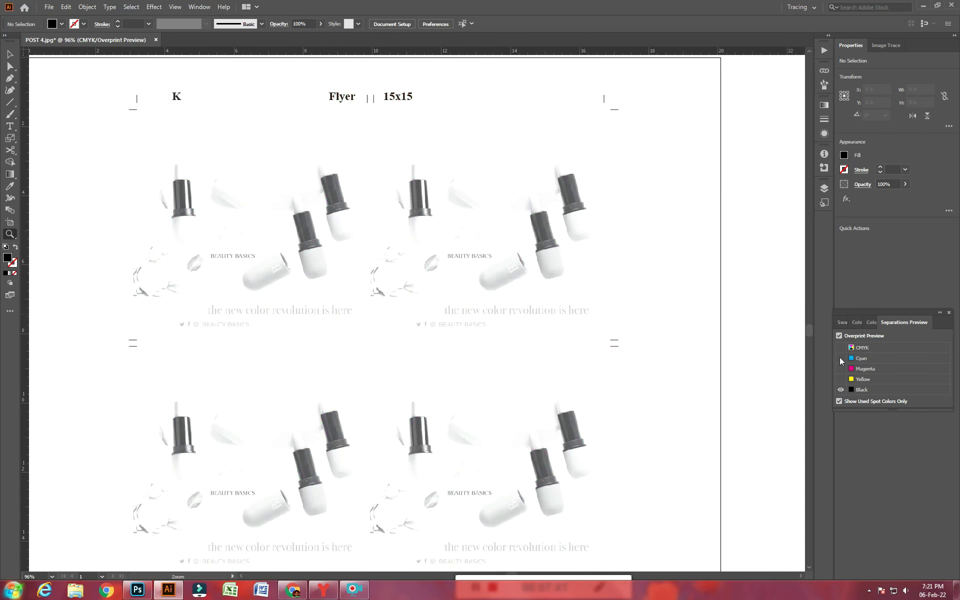
- Show all four CMYK plates together again and view the whole sheet with its heading
{"action": "left_click", "coordinate": [839, 358]}
{"action": "left_click", "coordinate": [840, 369]}
{"action": "left_click", "coordinate": [839, 389]}
{"action": "left_click", "coordinate": [840, 389]}
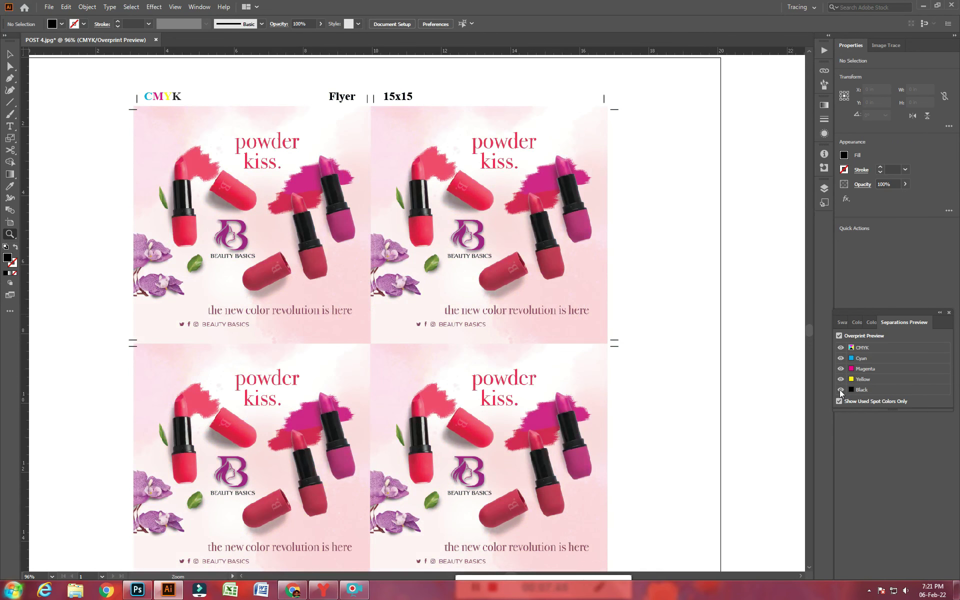
{"action": "left_click", "coordinate": [419, 307], "text": "alt"}
{"action": "left_click", "coordinate": [419, 306], "text": "alt"}
{"action": "key", "text": "v"}
{"action": "scroll", "coordinate": [522, 461], "scroll_direction": "up", "scroll_amount": 1}
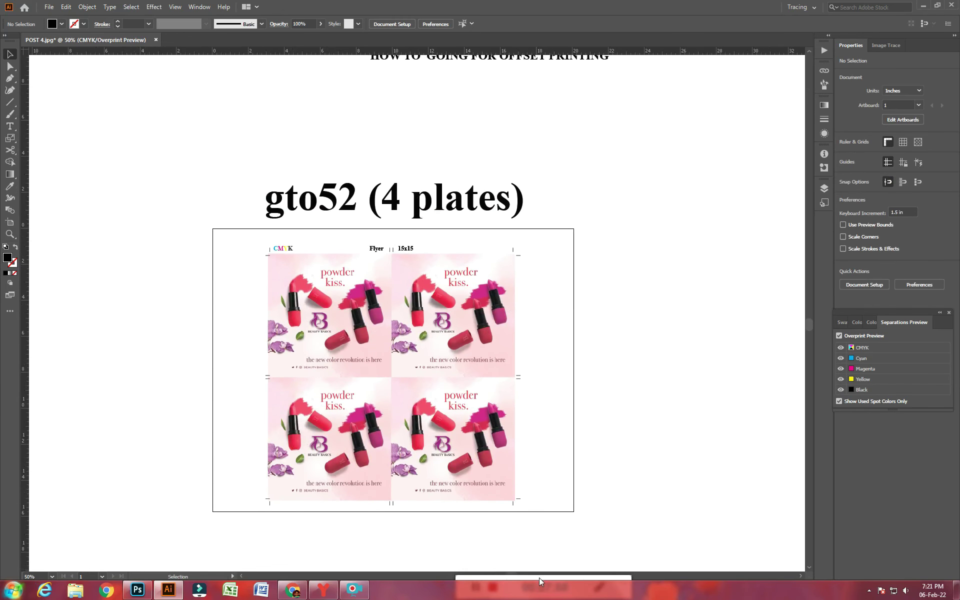